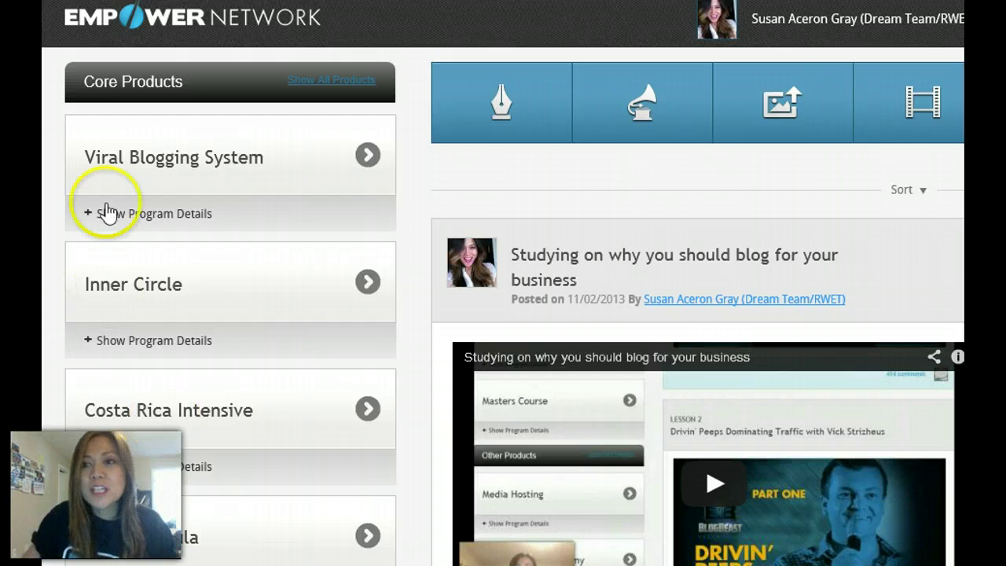
# - Show the account name's menu with View/Edit My Blog, View/Edit Profile and My Account
pyautogui.moveTo(808, 40)
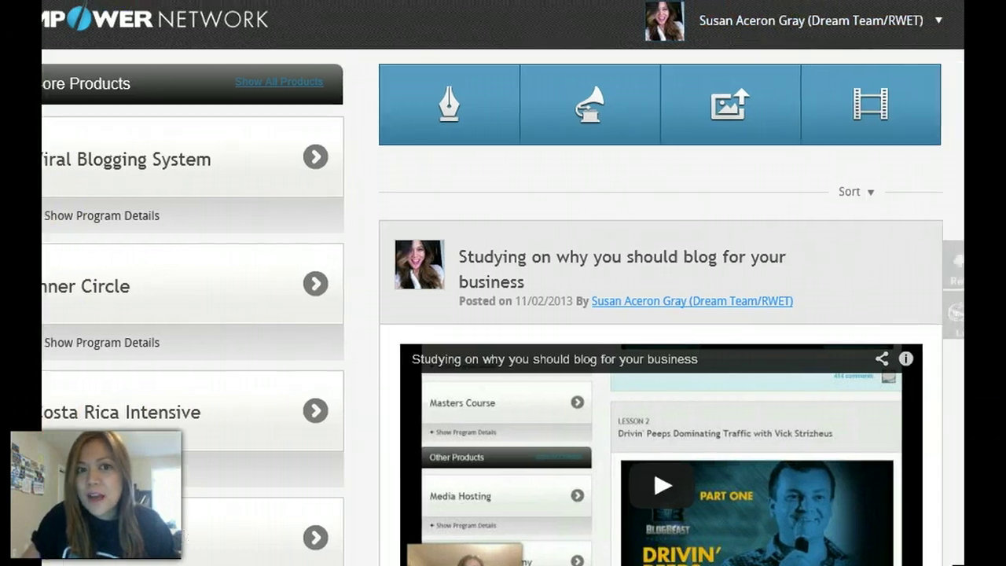
pyautogui.moveTo(868, 22)
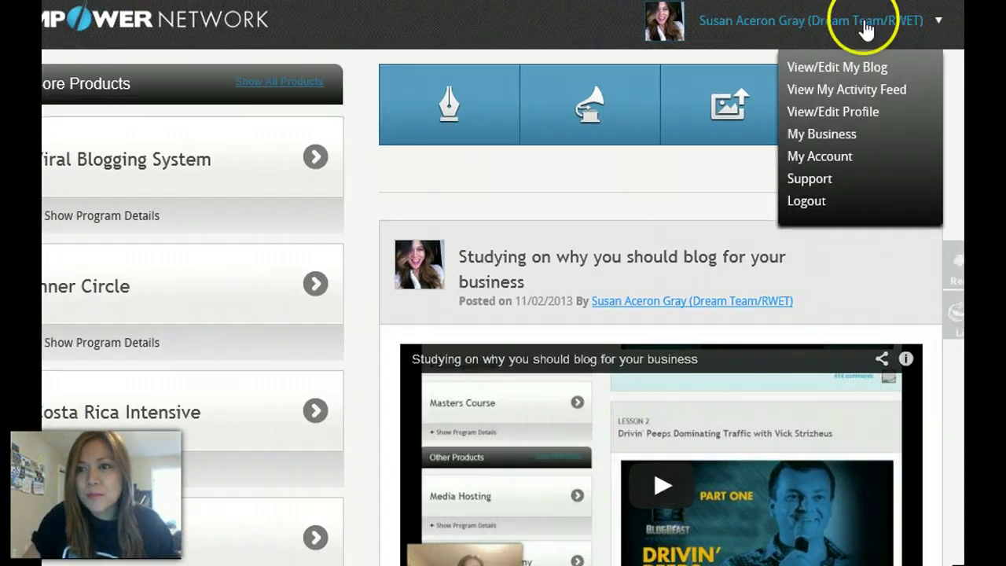
# - Open View/Edit My Blog and expand + Customize Blog to reveal template, article and sidebar options
pyautogui.click(842, 70)
pyautogui.click(370, 45)
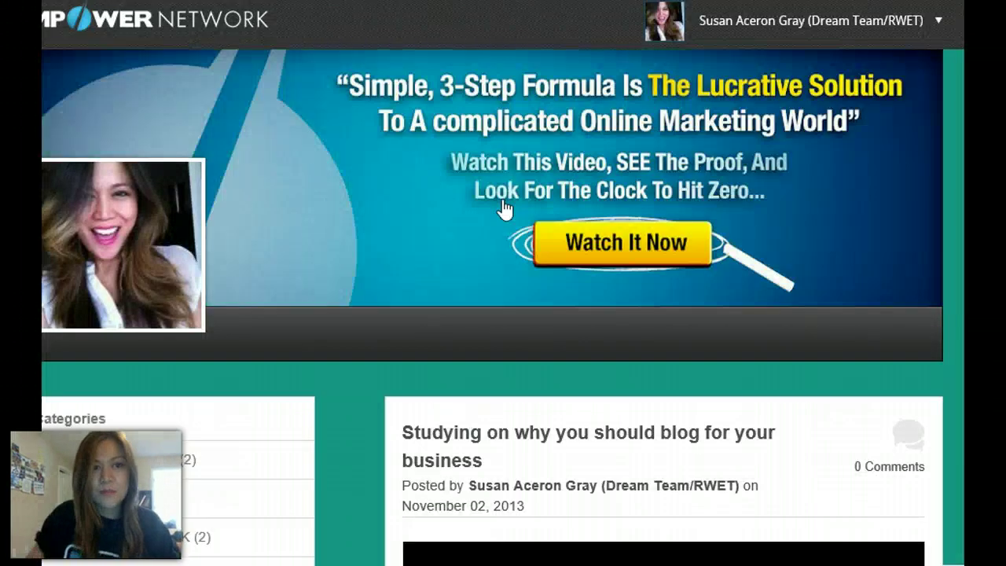
pyautogui.click(359, 63)
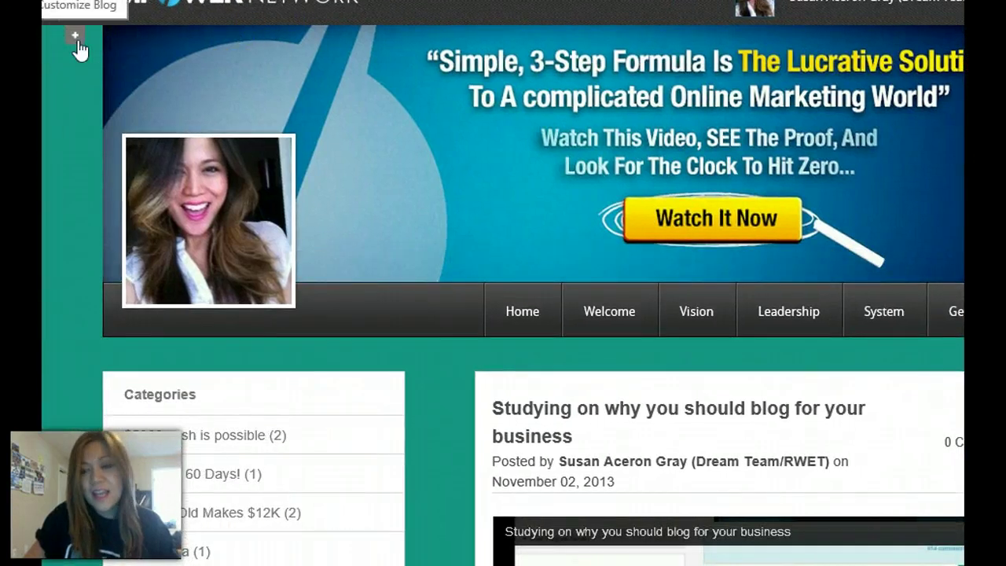
pyautogui.click(76, 39)
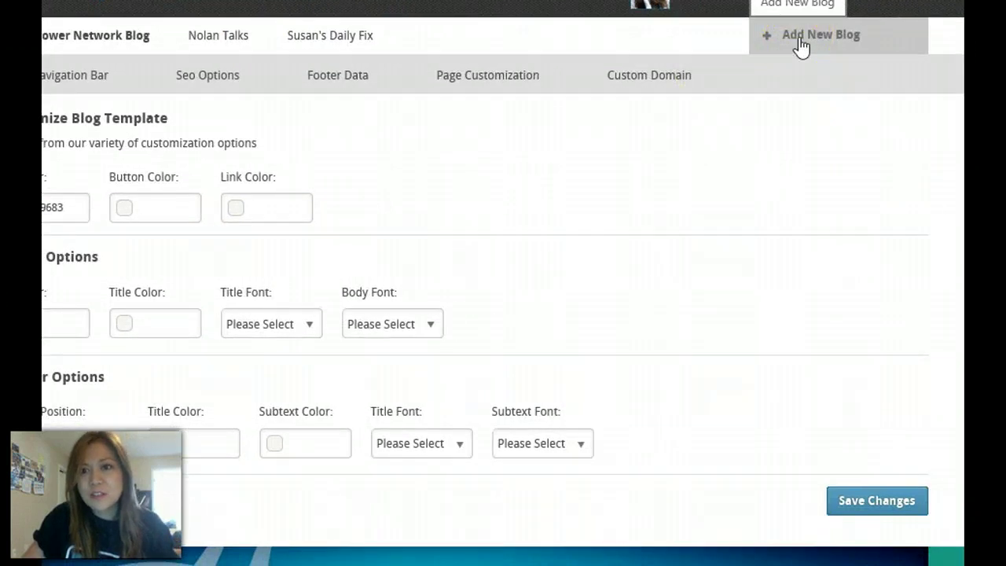
# - Add a new blog with a photography-themed Friendly Blog Name so the Sub Domain auto-fills
pyautogui.click(799, 47)
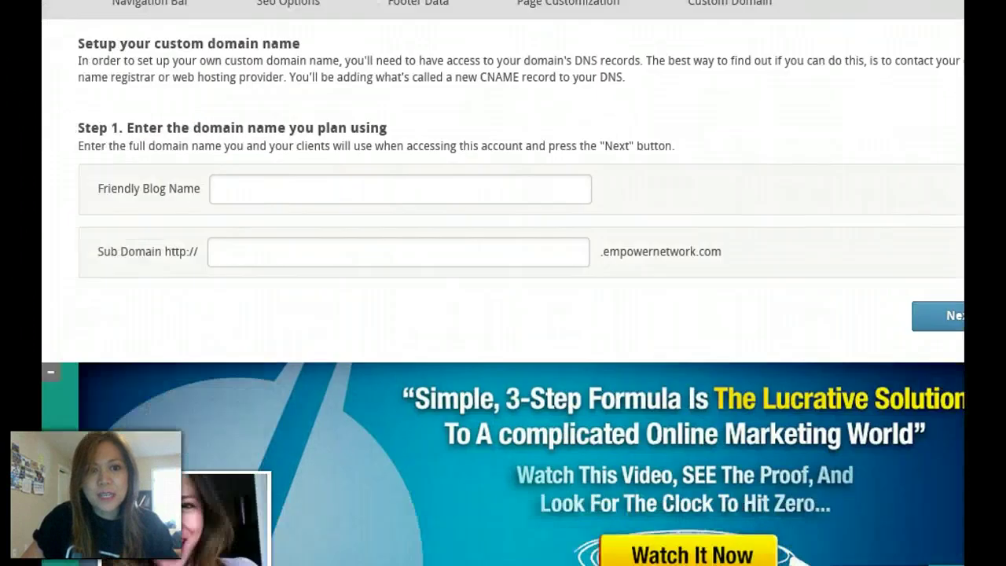
pyautogui.click(284, 188)
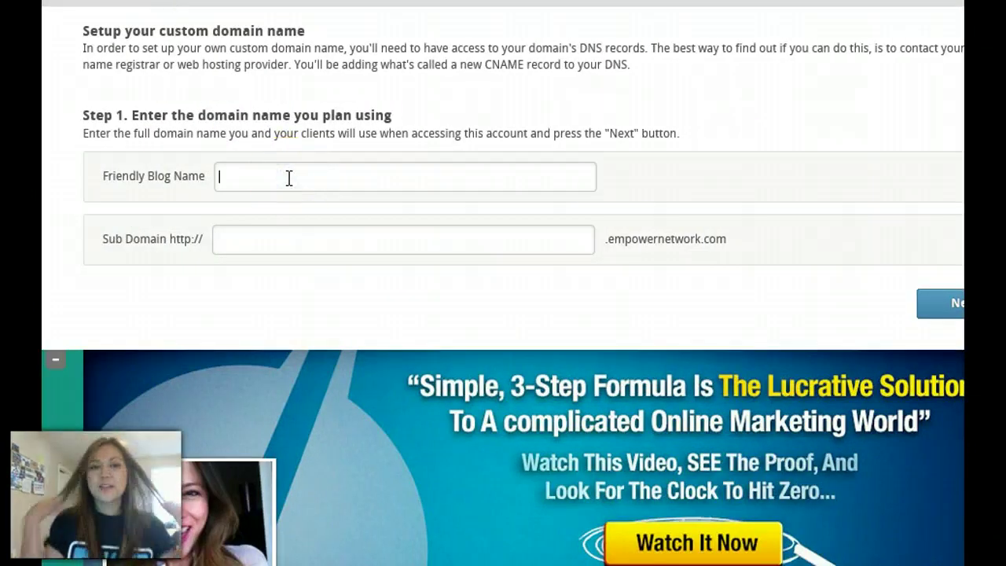
pyautogui.write('C')
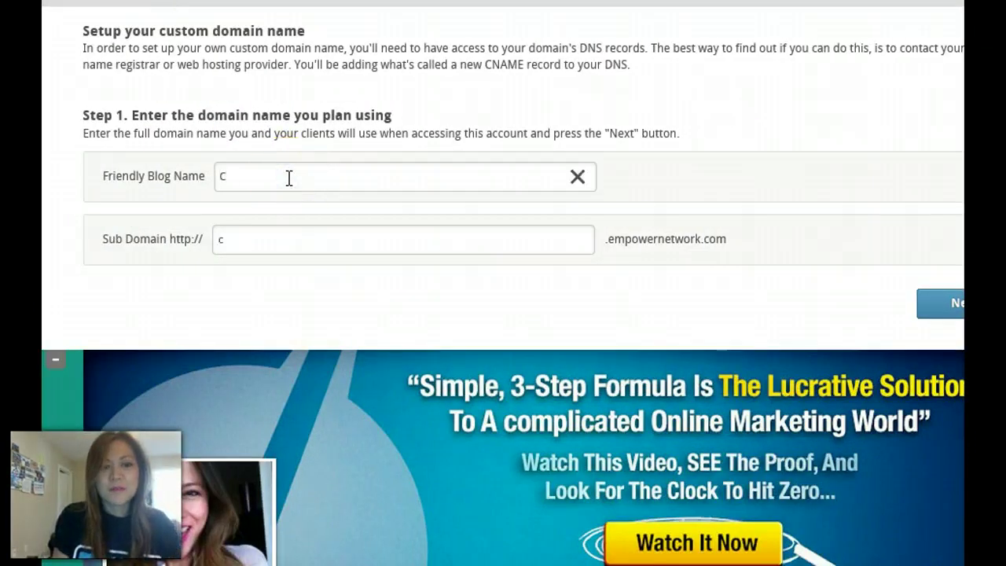
pyautogui.press('BackSpace')
pyautogui.write('Caity')
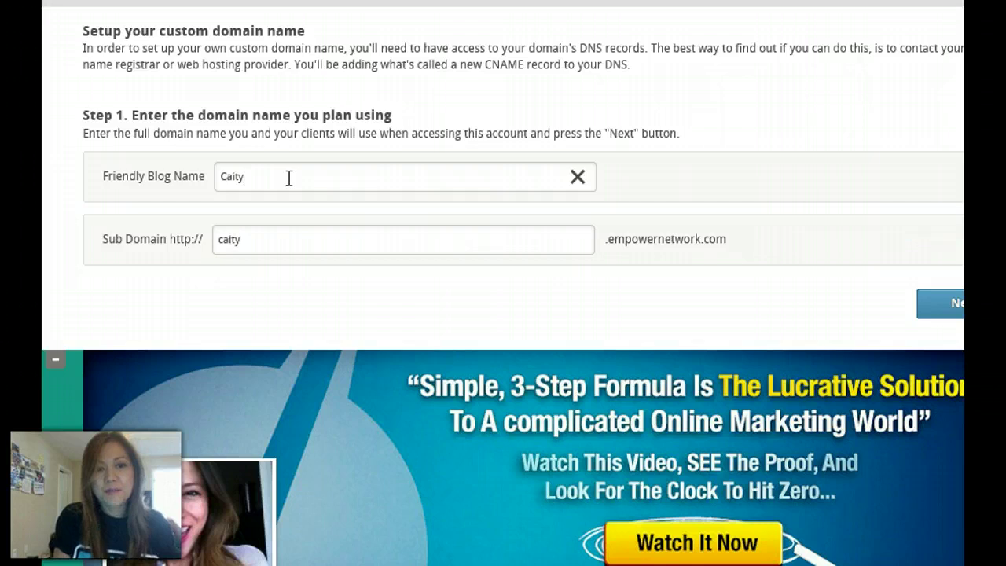
pyautogui.write("'s B")
pyautogui.press('BackSpace')
pyautogui.write('Photograp')
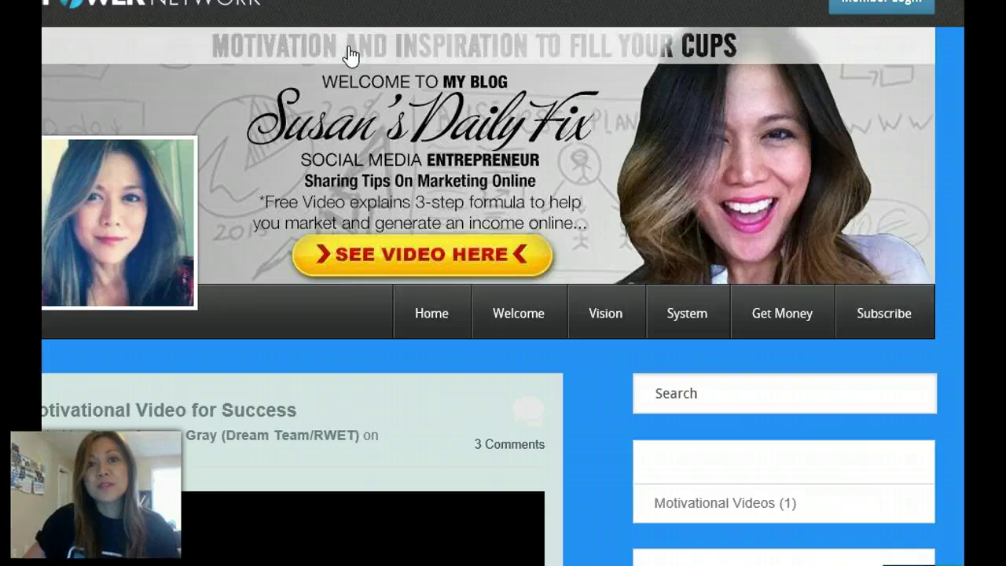
# - Switch to the motivation blog and start editing its header banner image
pyautogui.click(348, 18)
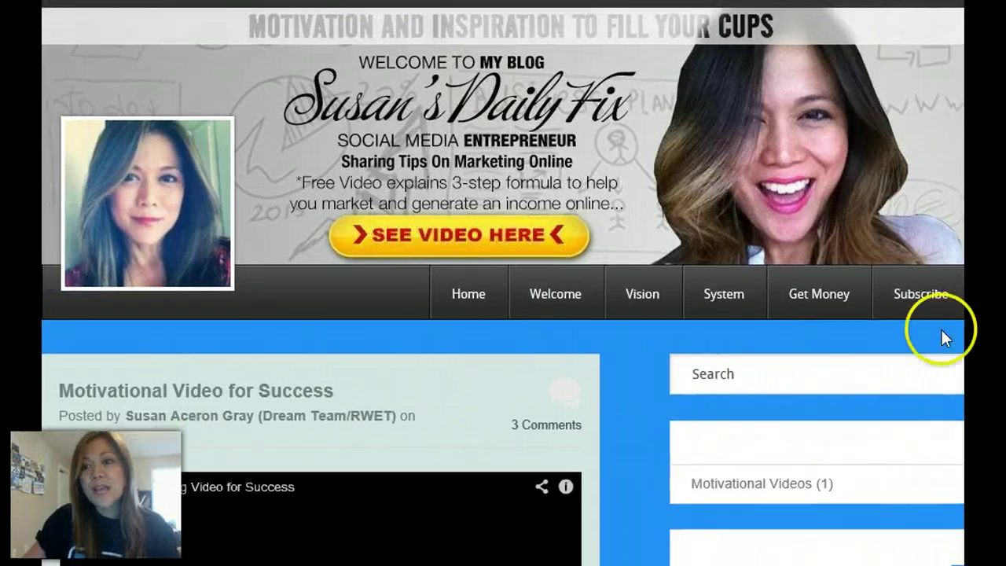
pyautogui.moveTo(926, 255)
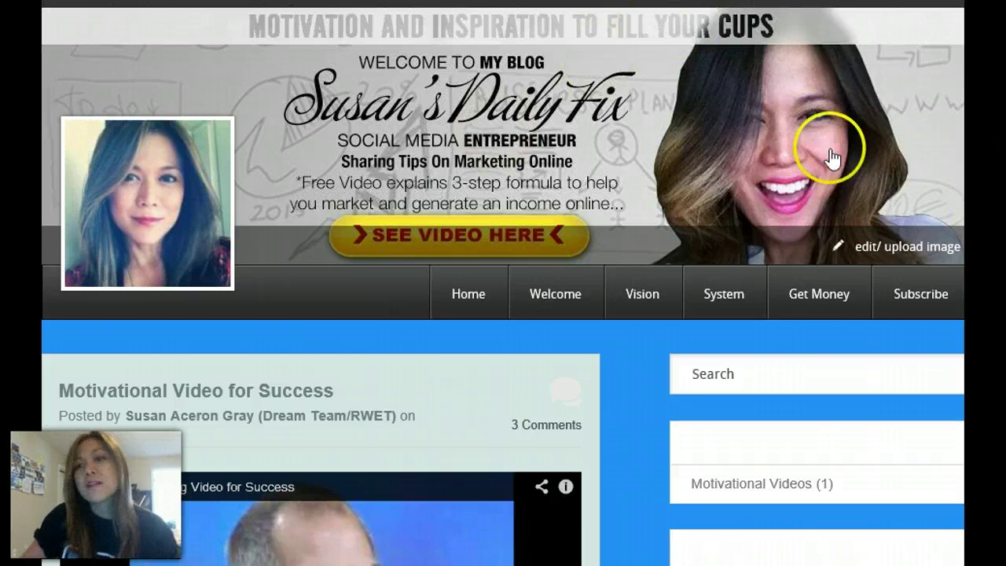
pyautogui.click(894, 250)
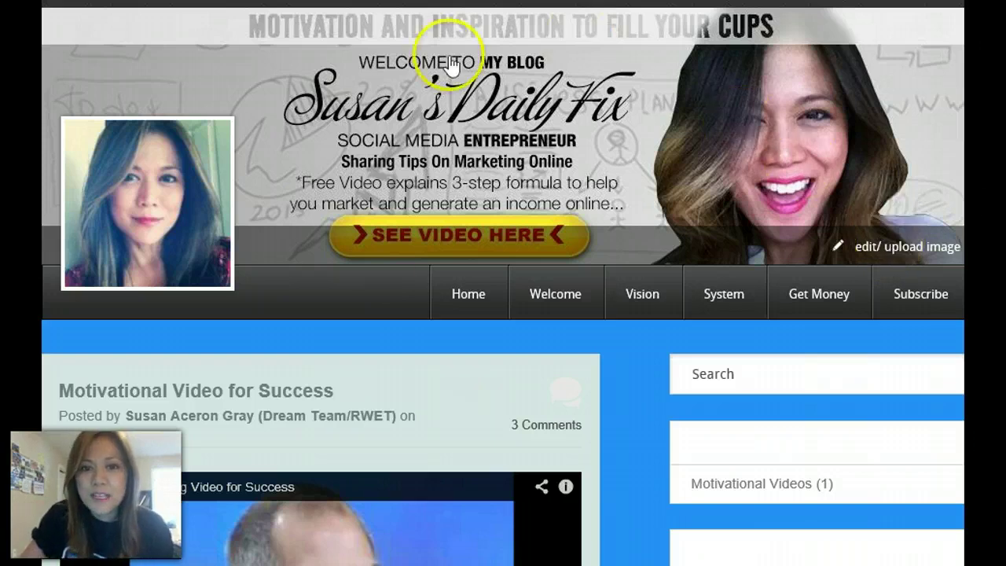
# - Set the header banner's Destination URL to the blog's own www address and close the dialog
pyautogui.click(897, 254)
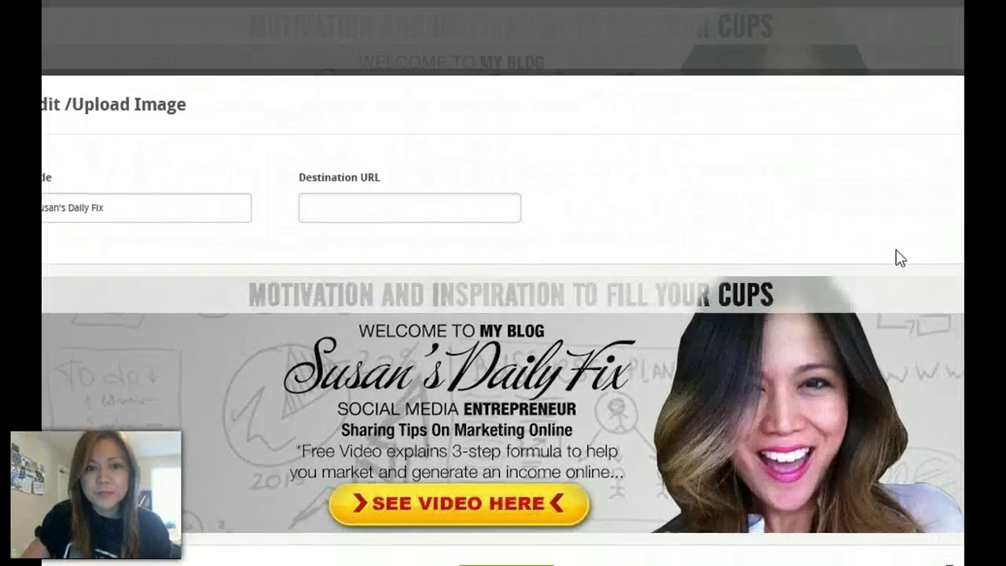
pyautogui.click(348, 205)
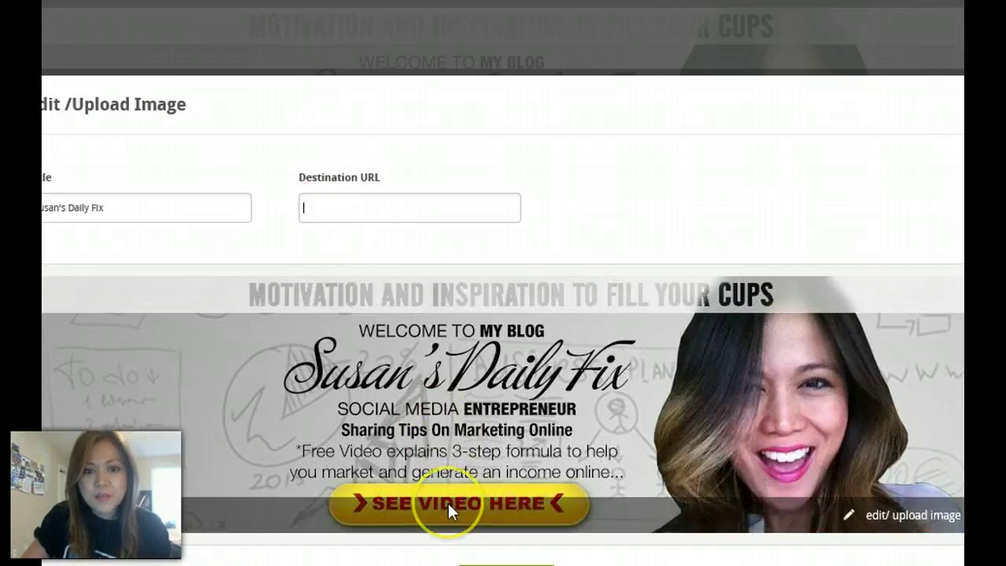
pyautogui.click(389, 399)
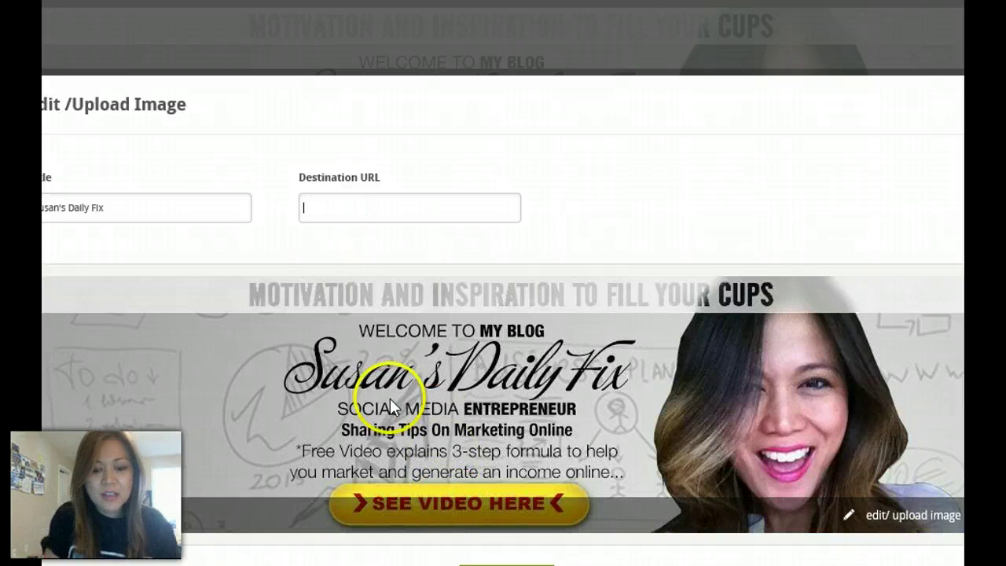
pyautogui.write('www.susansdailyffix.com')
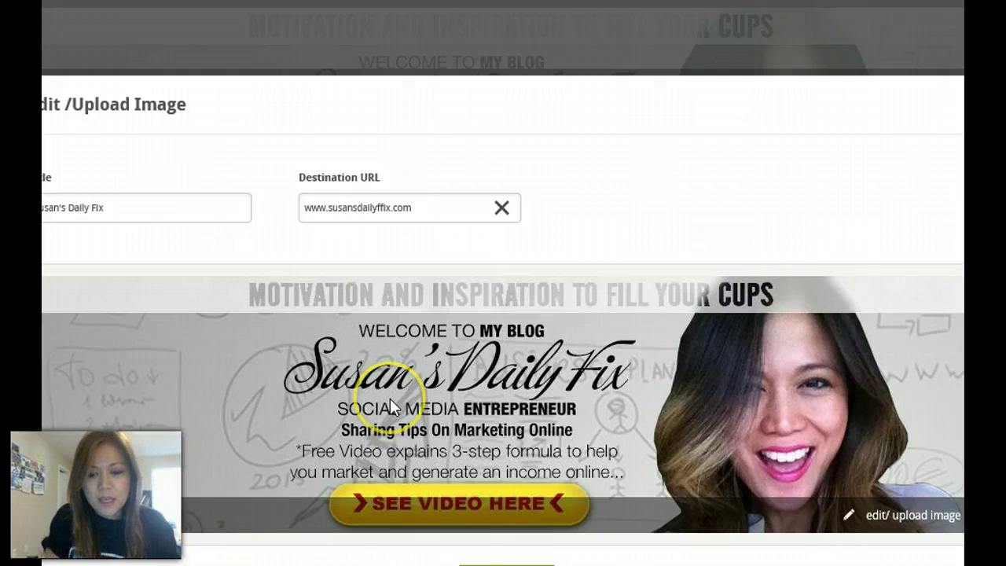
pyautogui.press('BackSpace')
pyautogui.press('BackSpace')
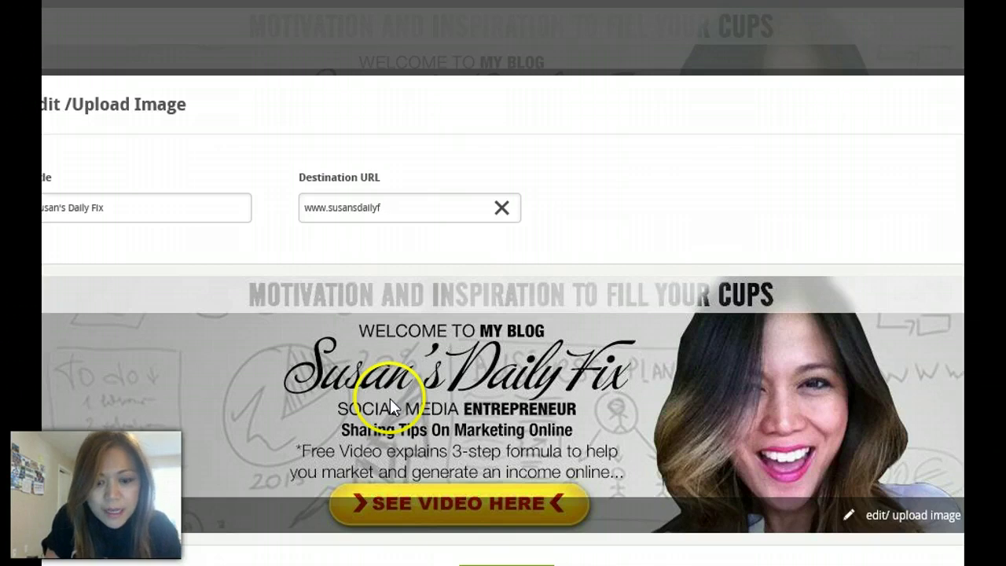
pyautogui.write('com')
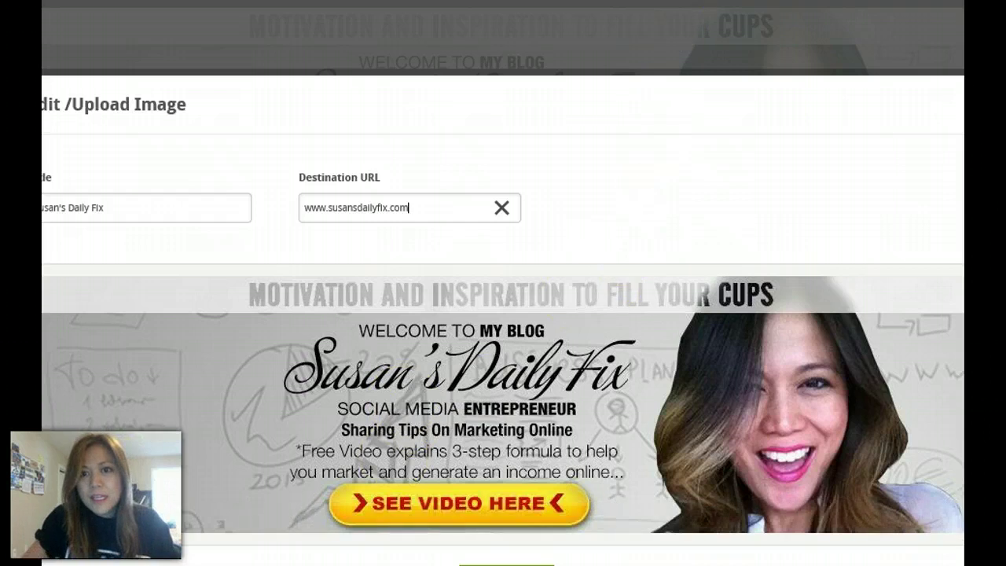
pyautogui.click(675, 26)
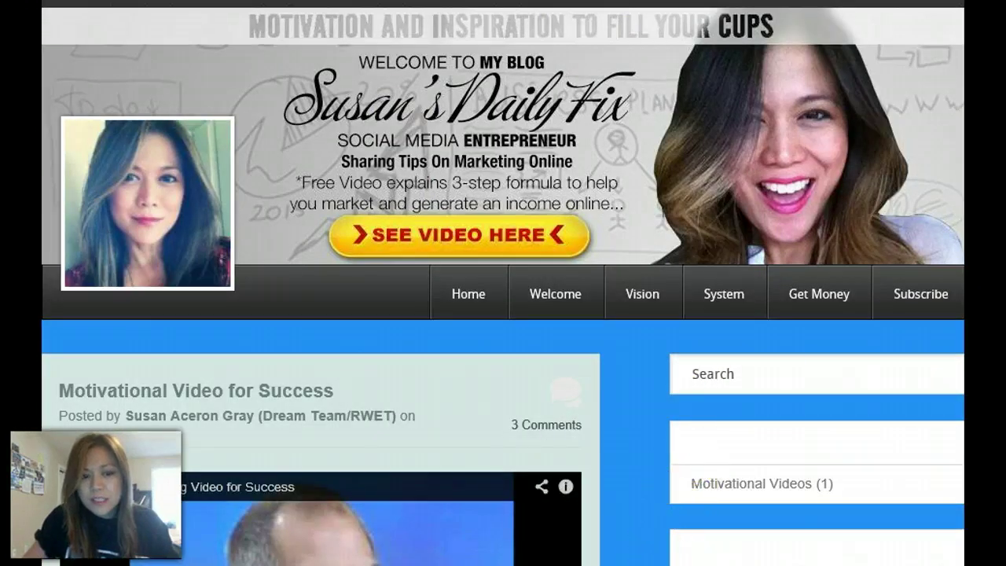
pyautogui.moveTo(887, 4)
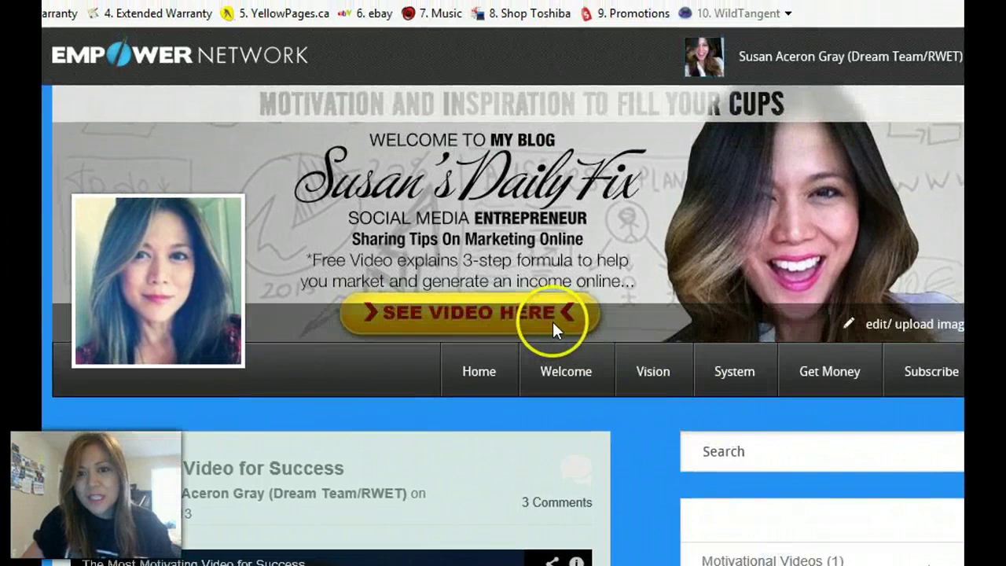
pyautogui.click(894, 330)
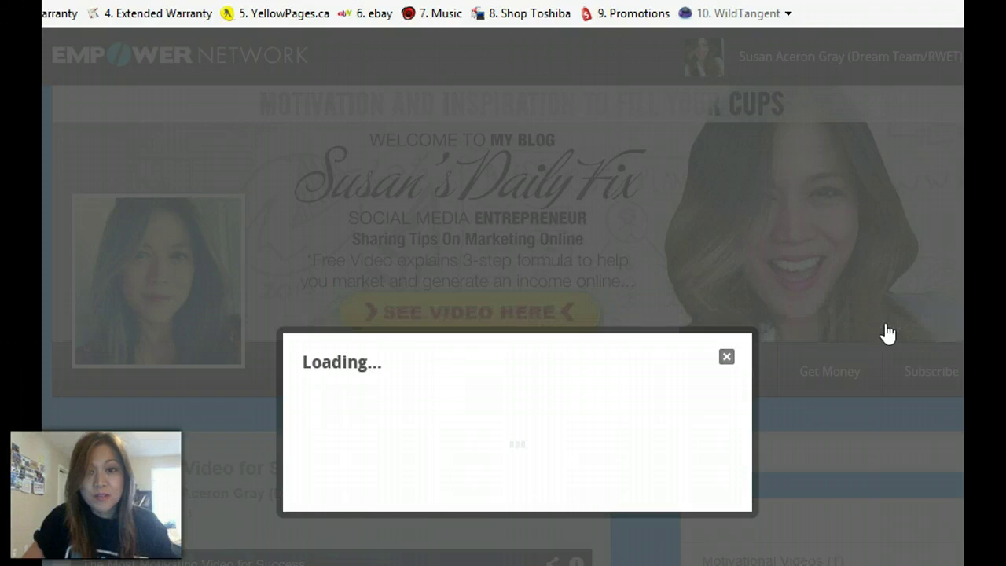
pyautogui.click(793, 382)
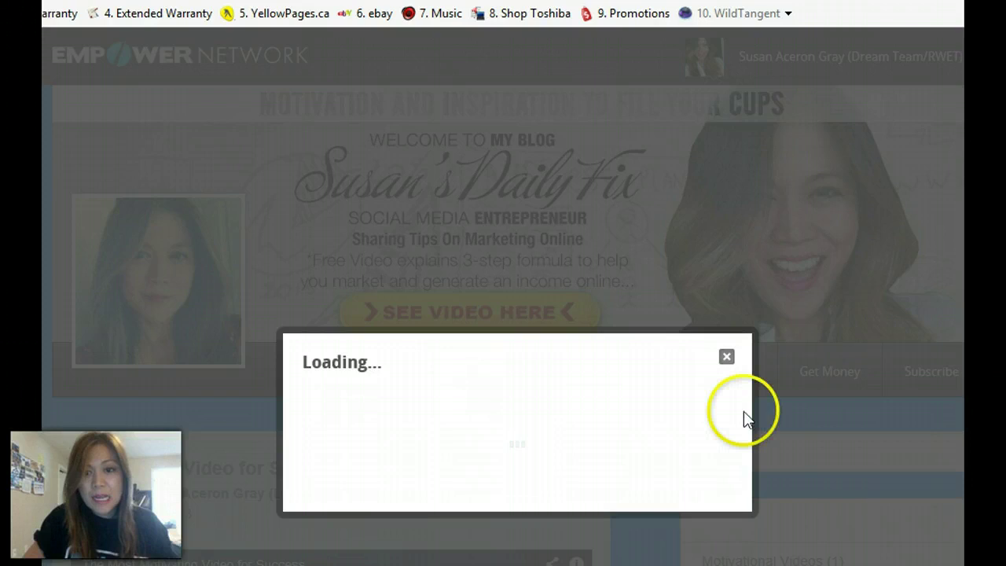
pyautogui.click(724, 359)
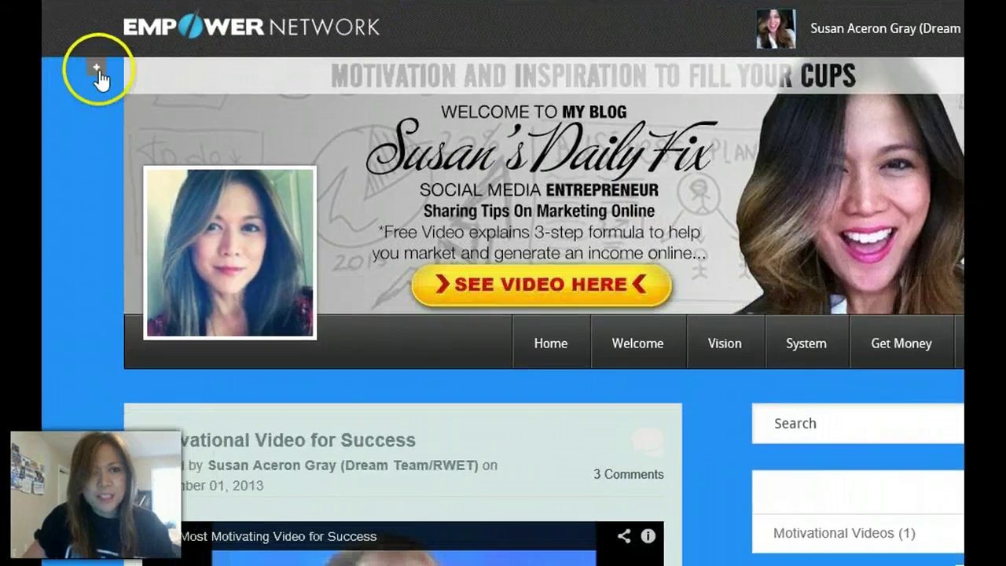
# - Expand Customize Blog and bring up the background colour setting, currently #2792f5
pyautogui.click(52, 81)
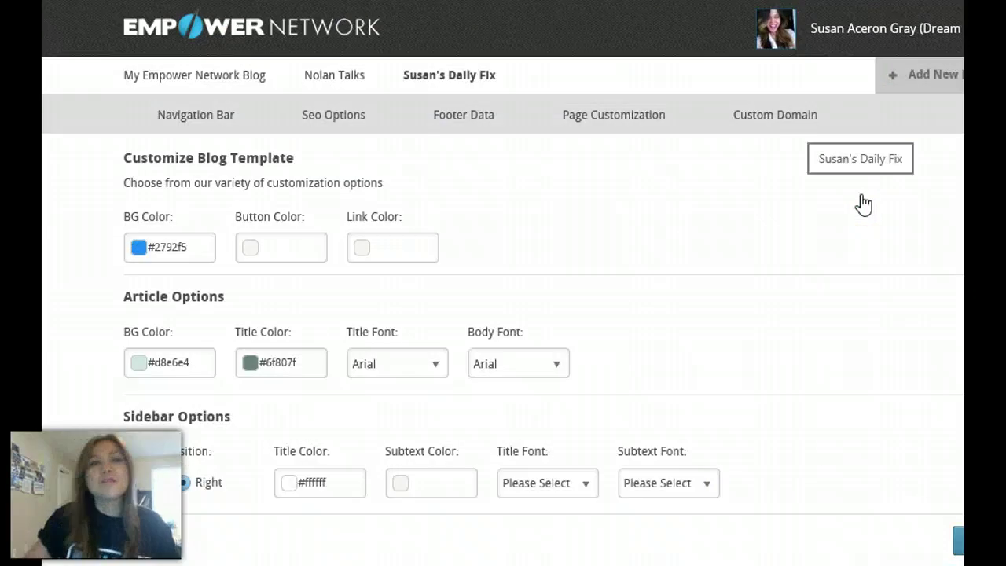
pyautogui.click(218, 130)
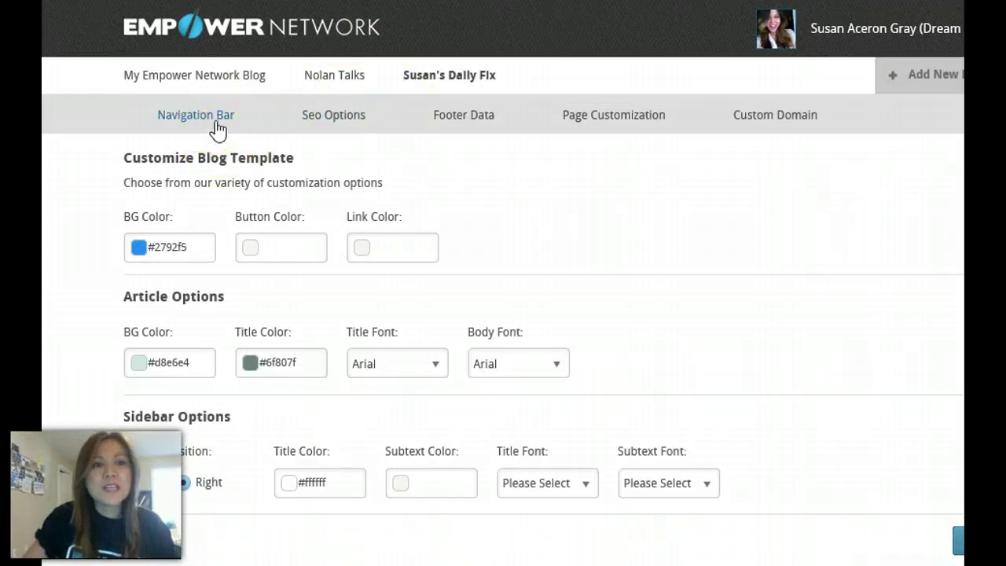
pyautogui.click(189, 241)
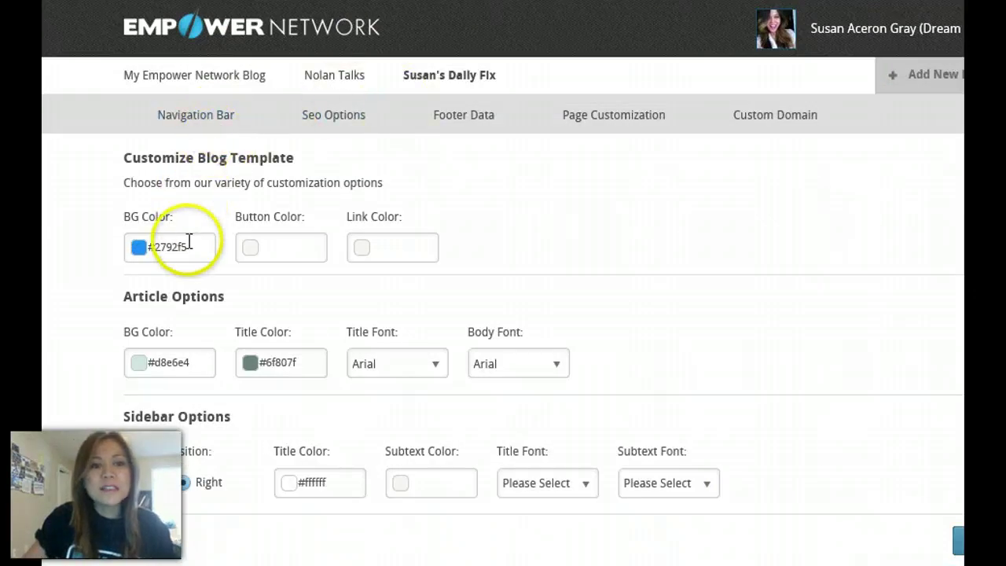
pyautogui.scroll(-5, 189, 241)
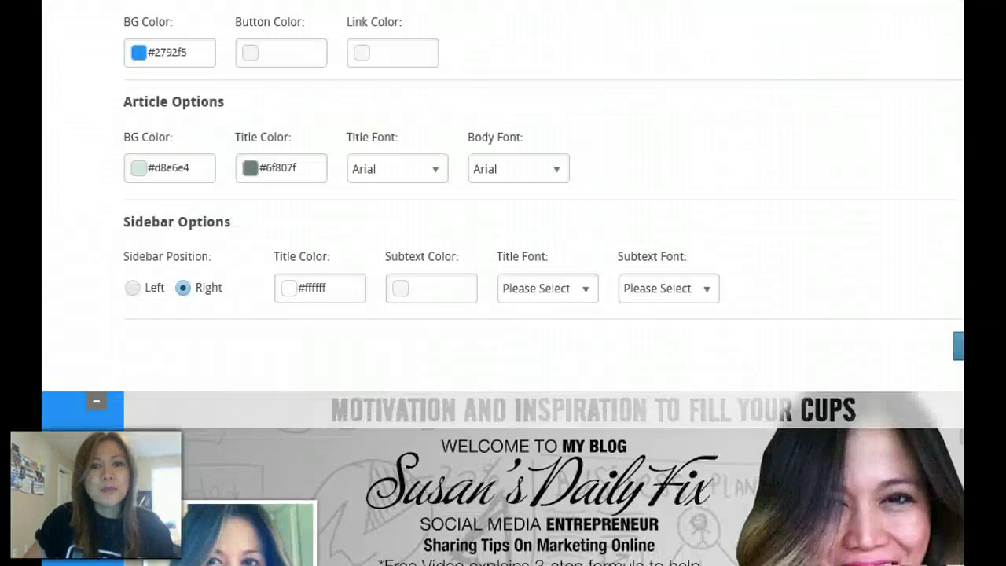
pyautogui.scroll(5, 817, 157)
# - Pick hot pink #f5189d as the blog background colour and save the template
pyautogui.click(202, 245)
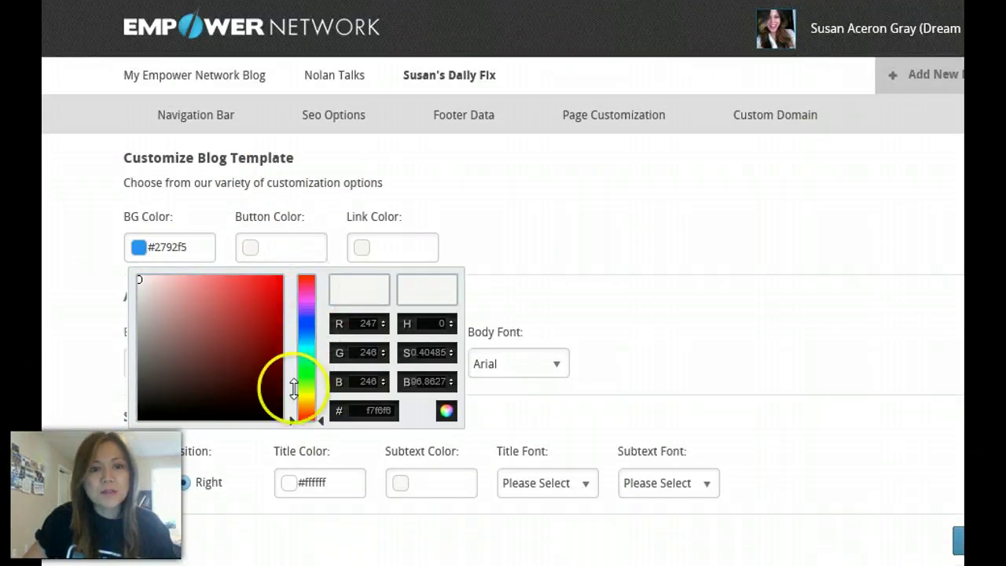
pyautogui.moveTo(293, 388); pyautogui.dragTo(299, 288)
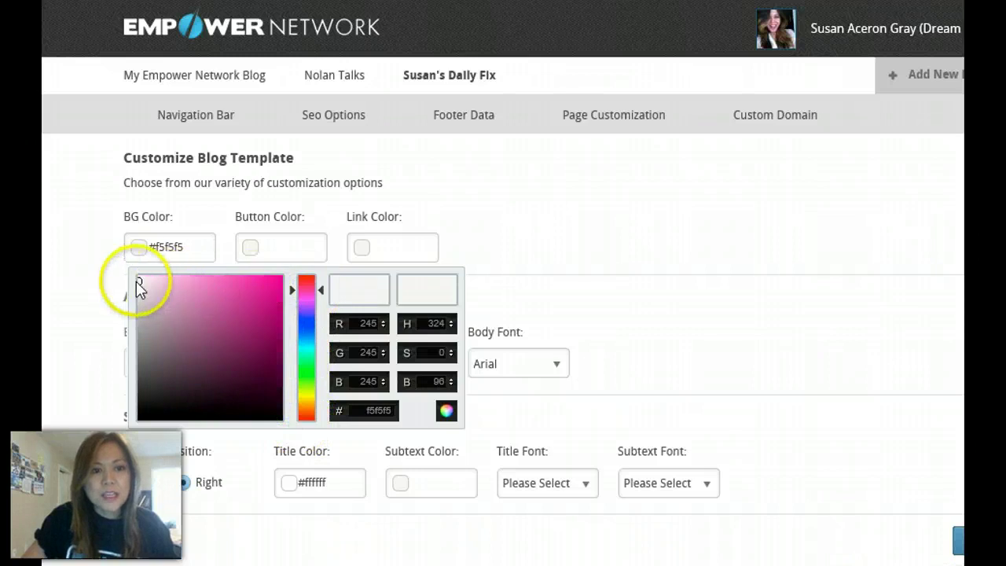
pyautogui.moveTo(140, 283); pyautogui.dragTo(269, 282)
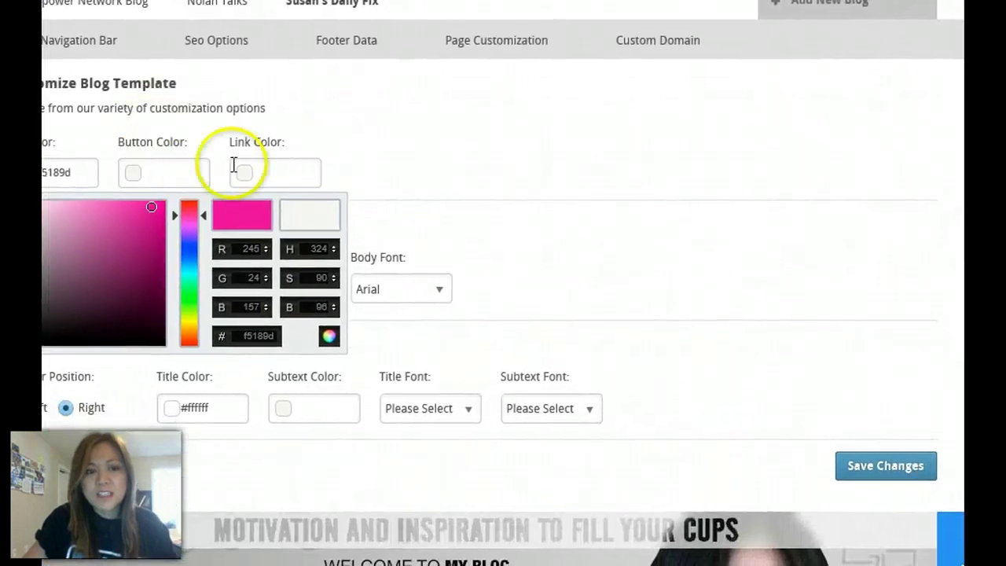
pyautogui.click(868, 469)
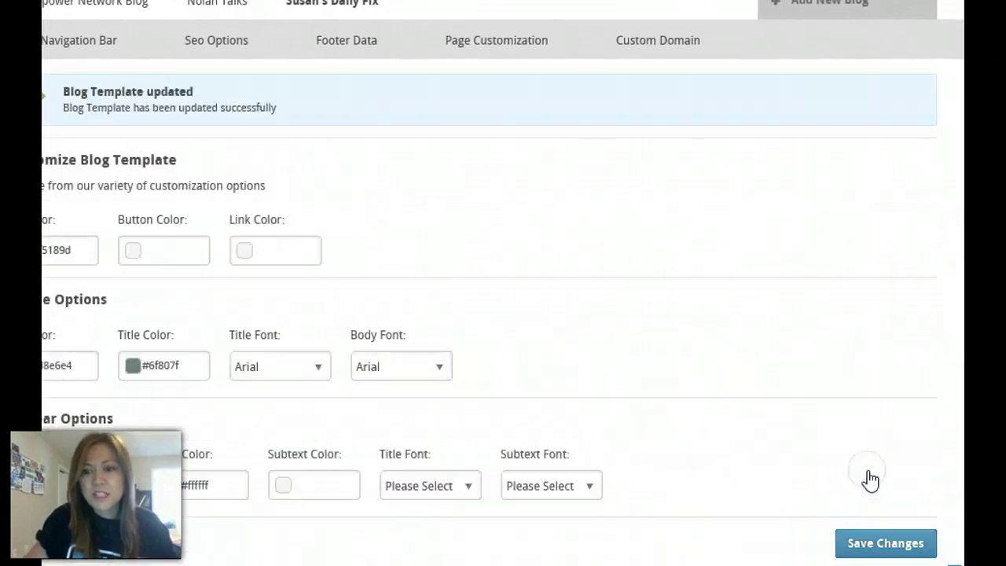
pyautogui.scroll(-8, 530, 46)
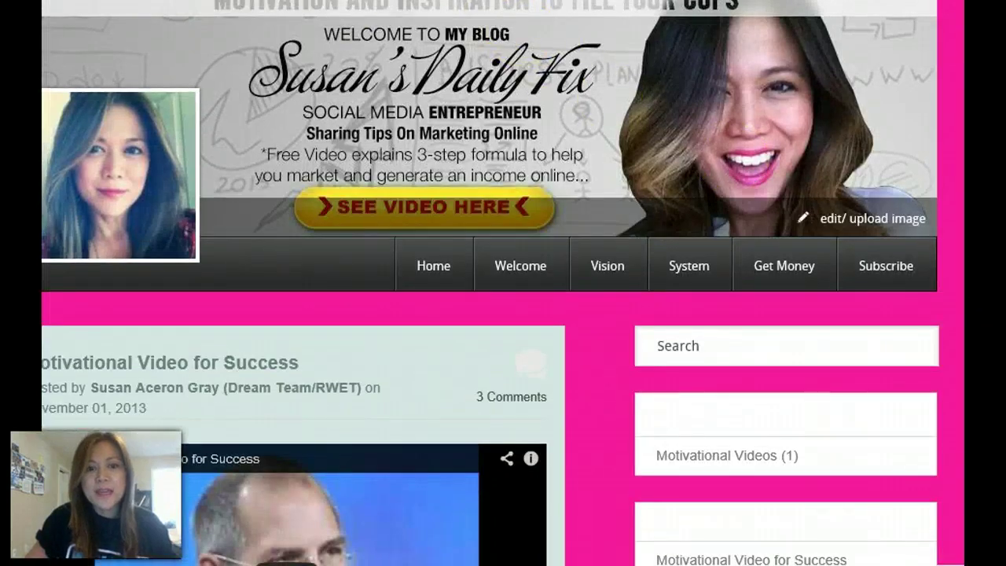
pyautogui.scroll(-1, 606, 105)
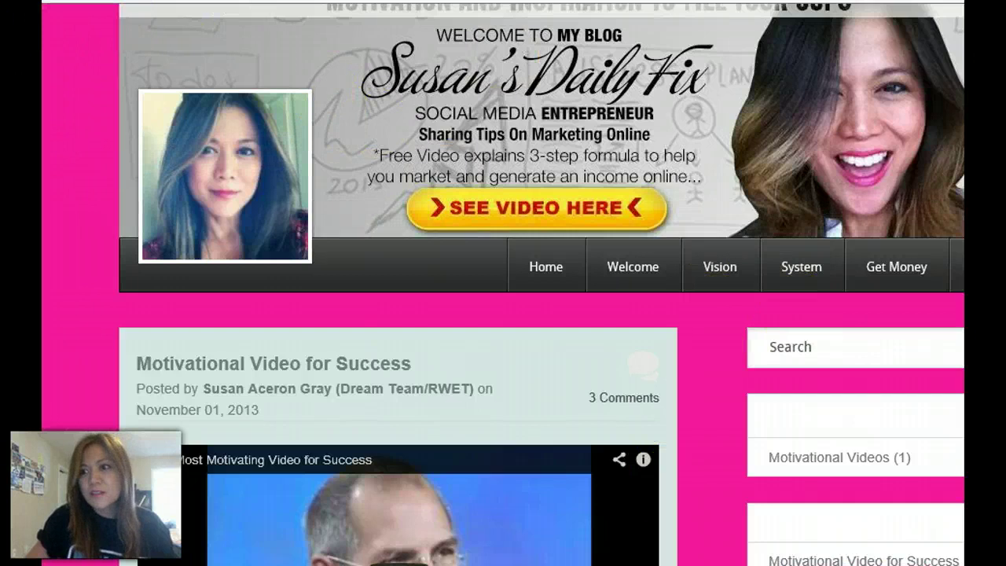
pyautogui.scroll(3, 503, 283)
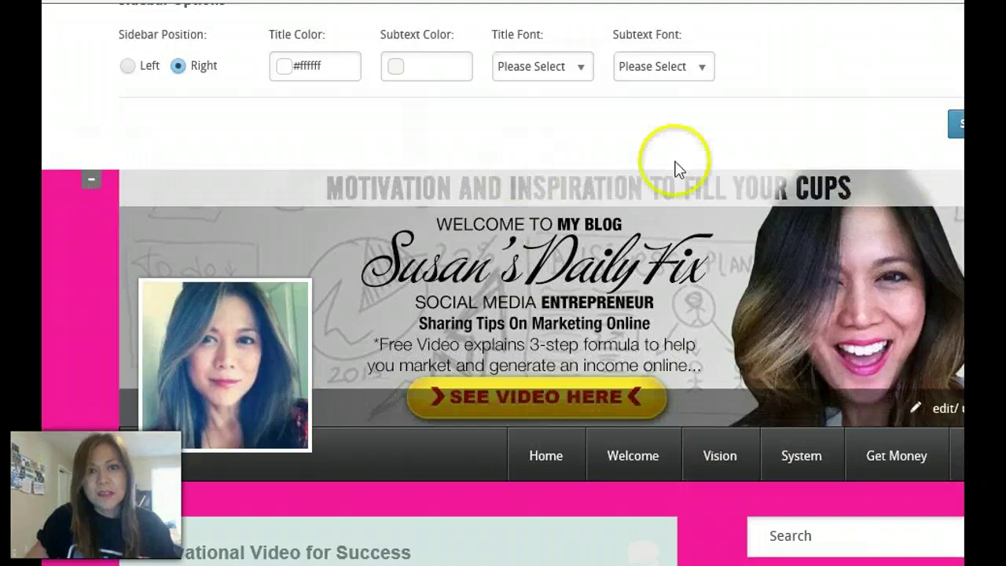
# - Set Sidebar Position to Left, save changes, and check the pink blog preview
pyautogui.scroll(4, 503, 314)
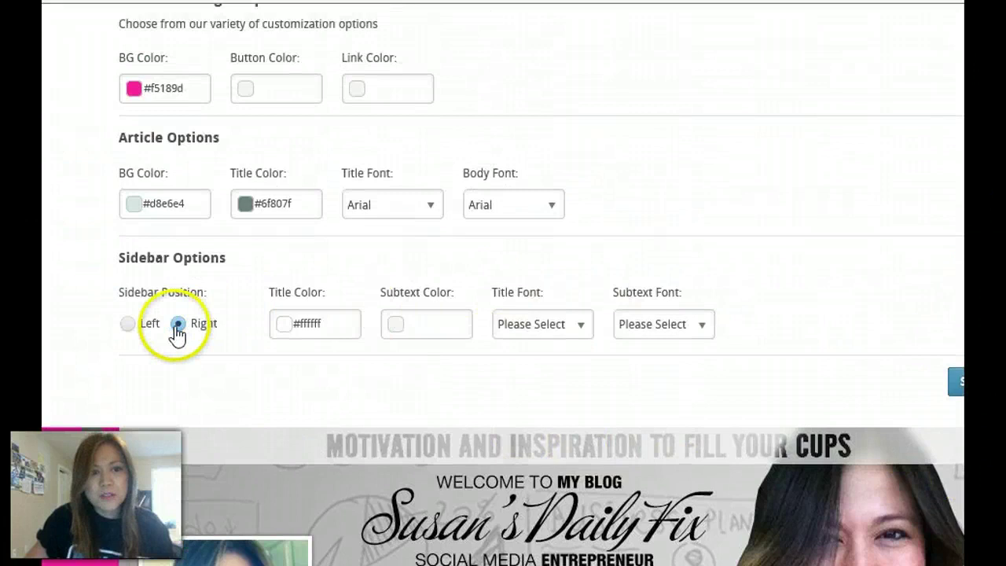
pyautogui.click(126, 324)
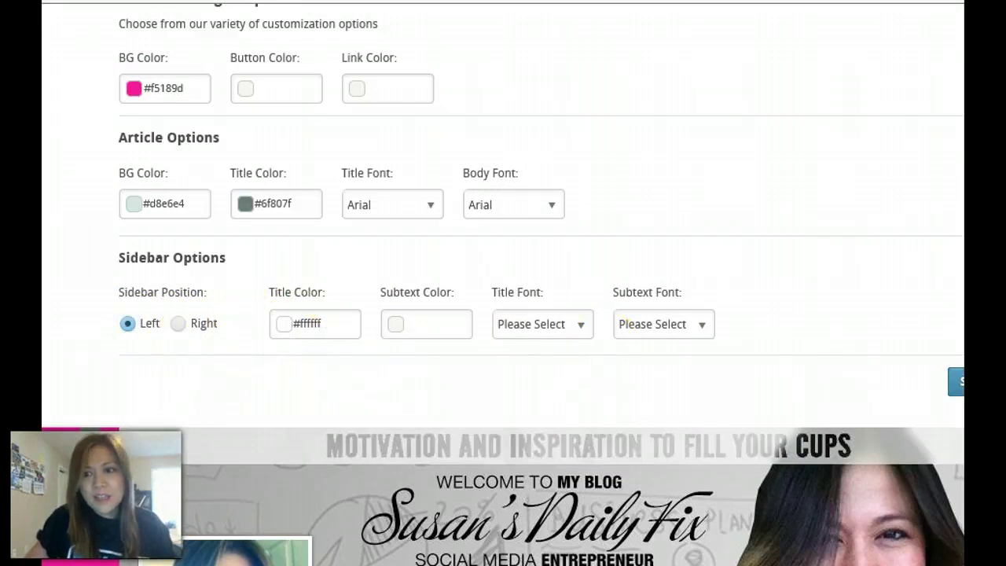
pyautogui.scroll(-8, 797, 162)
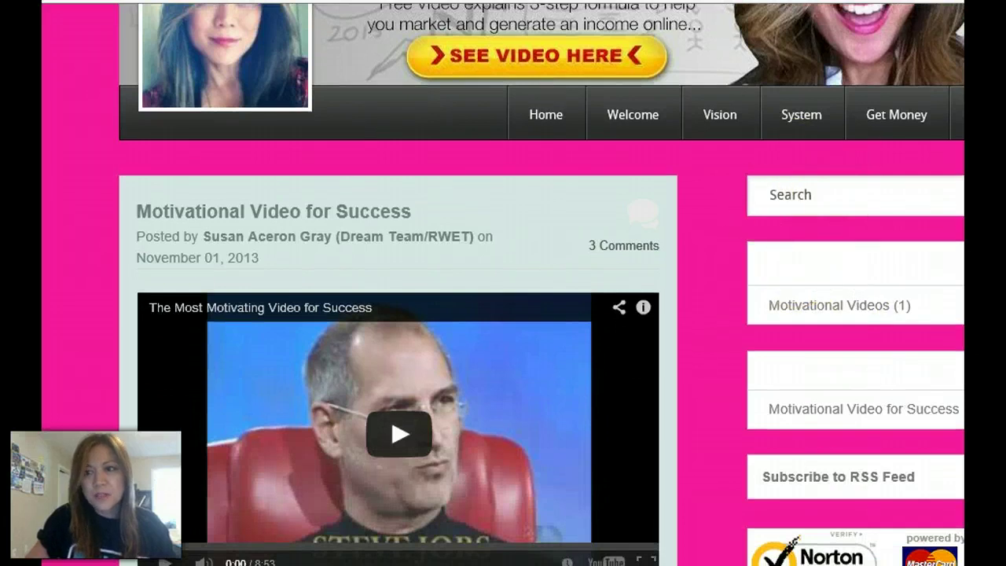
pyautogui.scroll(8, 503, 283)
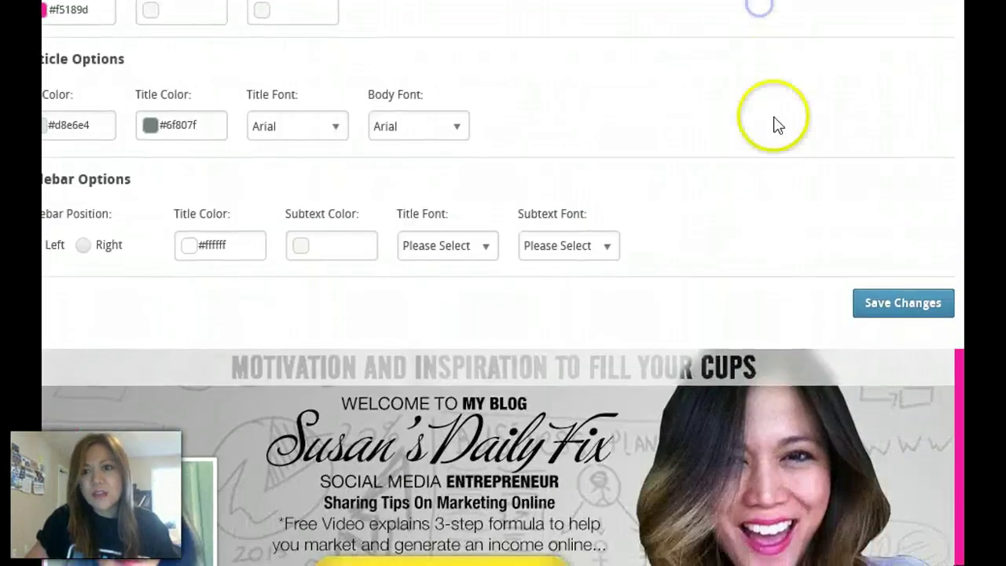
pyautogui.click(864, 308)
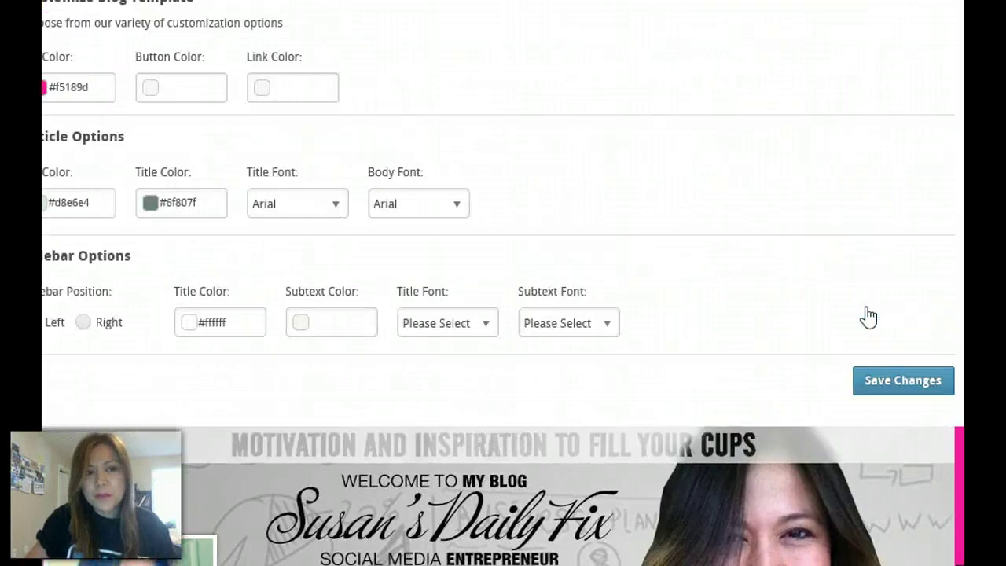
pyautogui.click(861, 381)
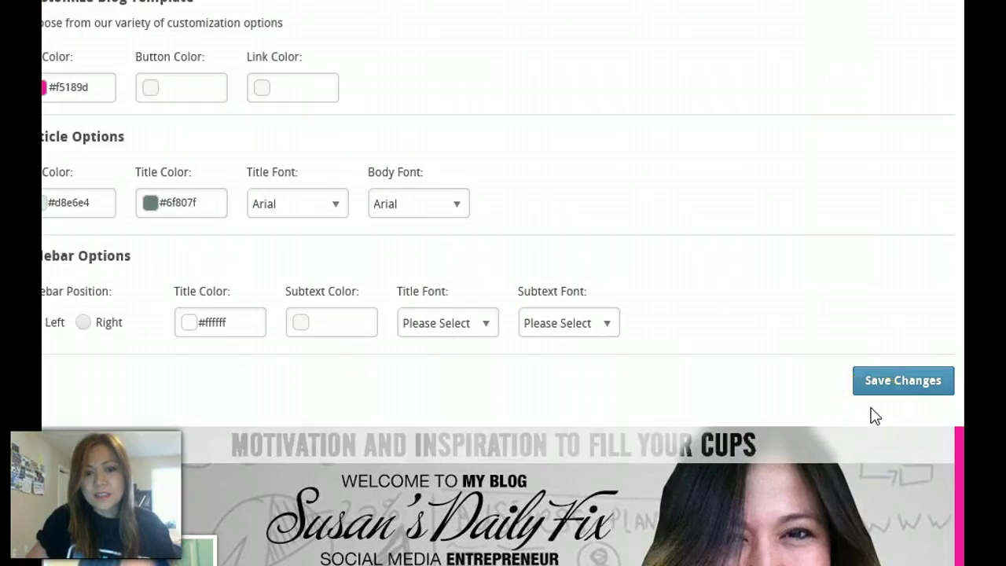
pyautogui.click(873, 383)
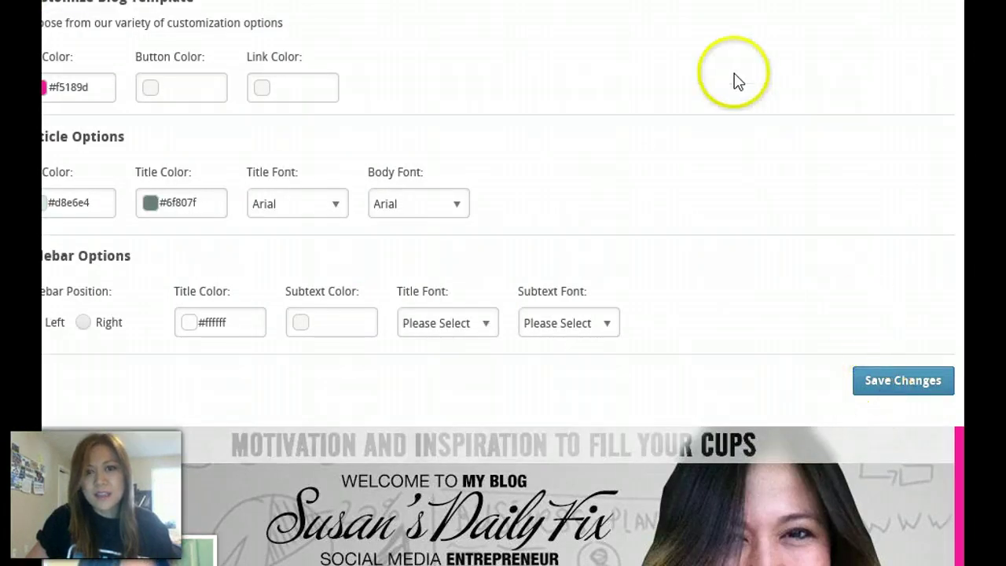
pyautogui.scroll(-5, 729, 85)
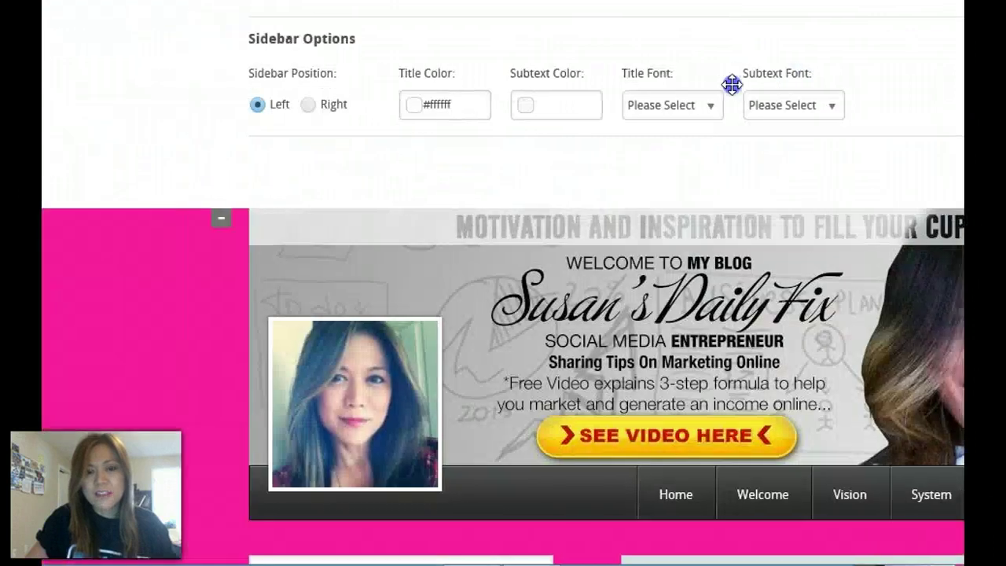
pyautogui.scroll(-4, 503, 283)
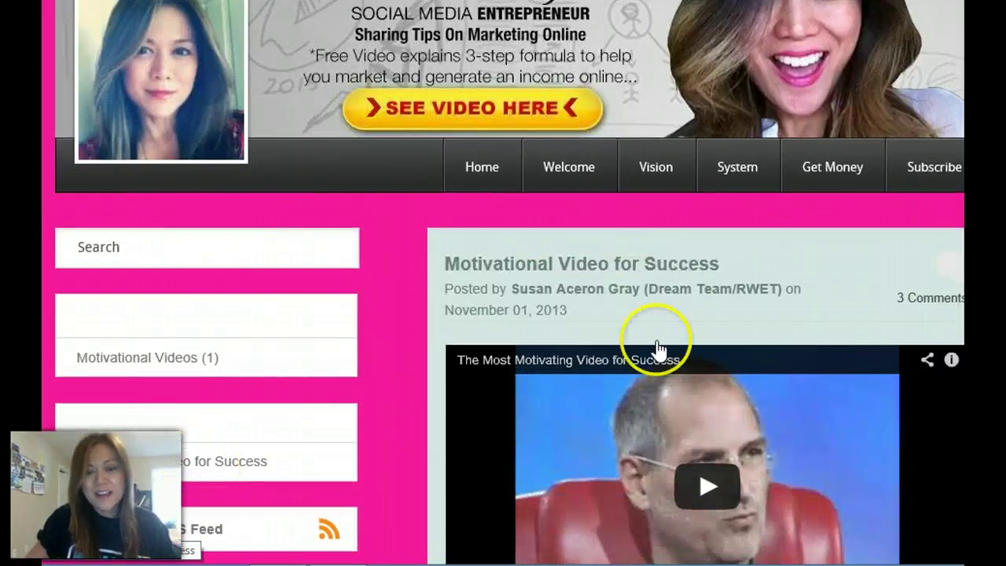
pyautogui.moveTo(667, 109)
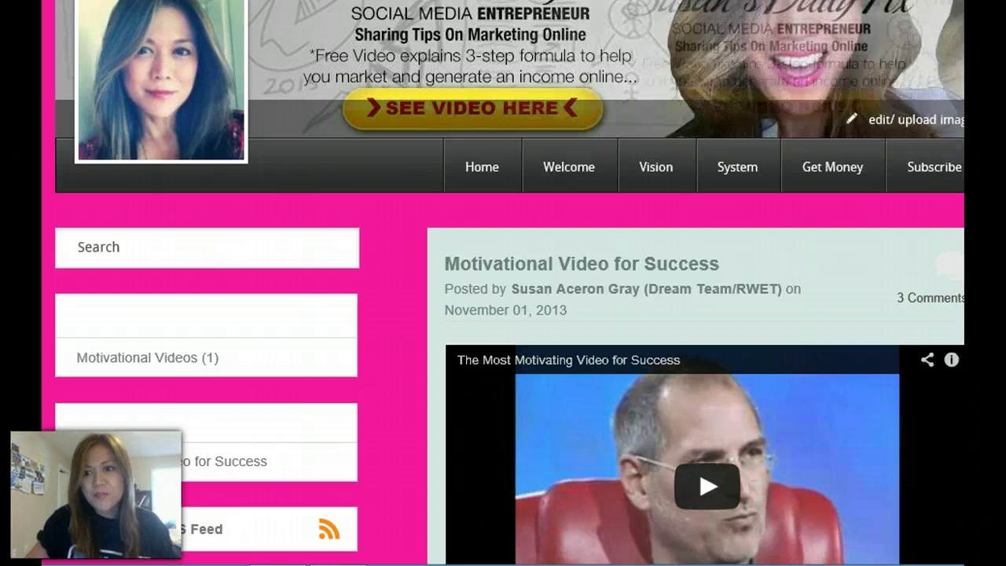
pyautogui.scroll(2, 503, 283)
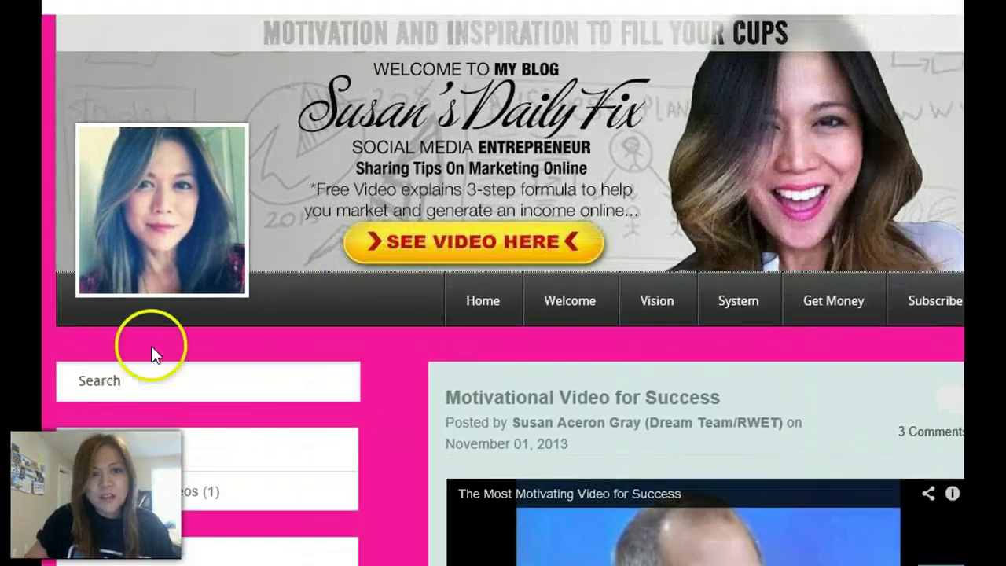
pyautogui.moveTo(202, 281)
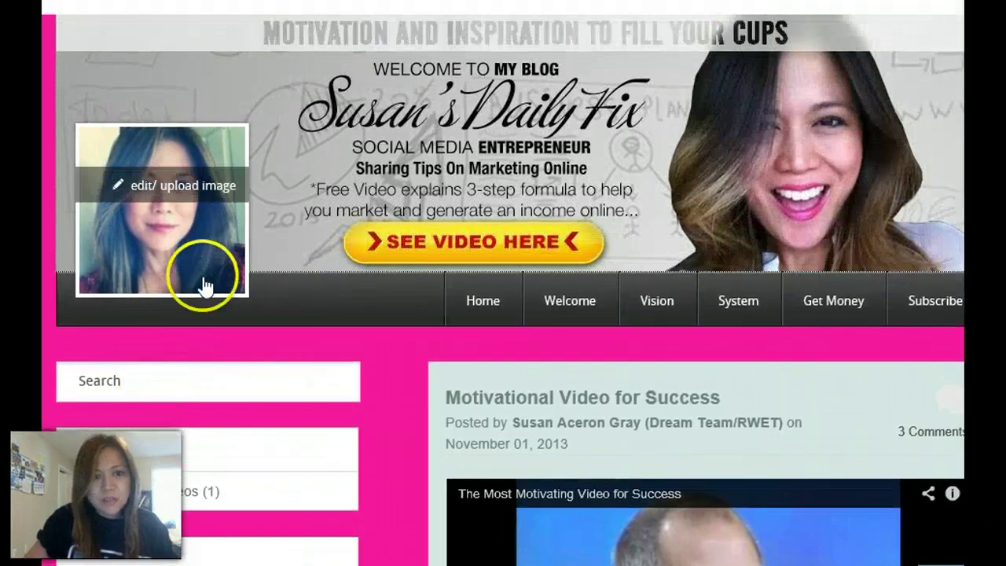
pyautogui.click(167, 196)
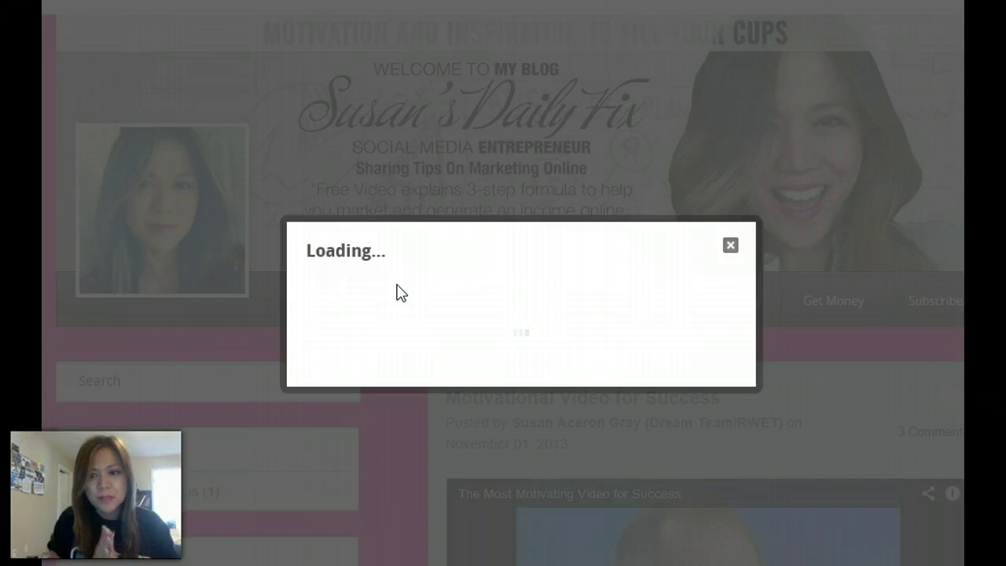
pyautogui.click(730, 248)
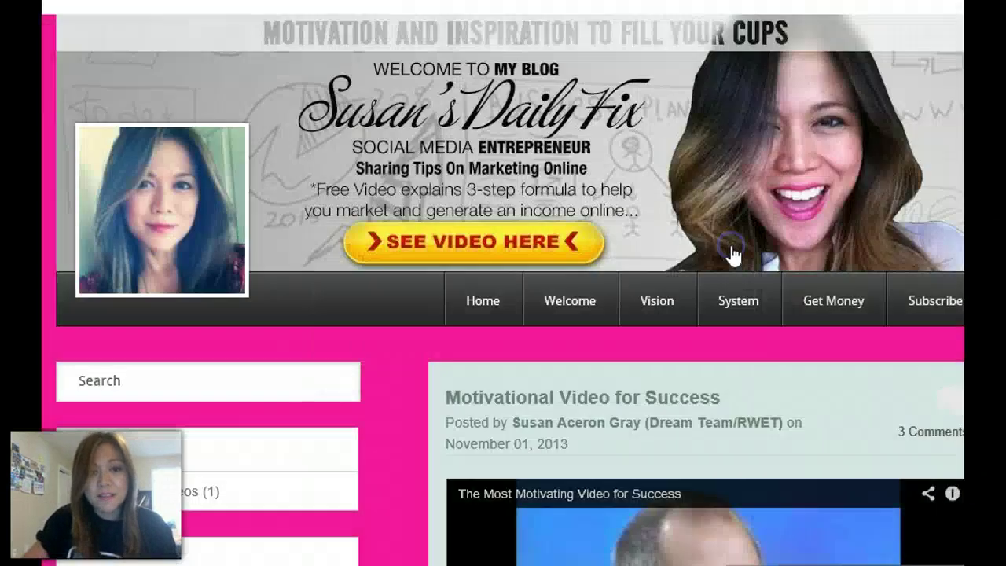
pyautogui.scroll(-3, 503, 315)
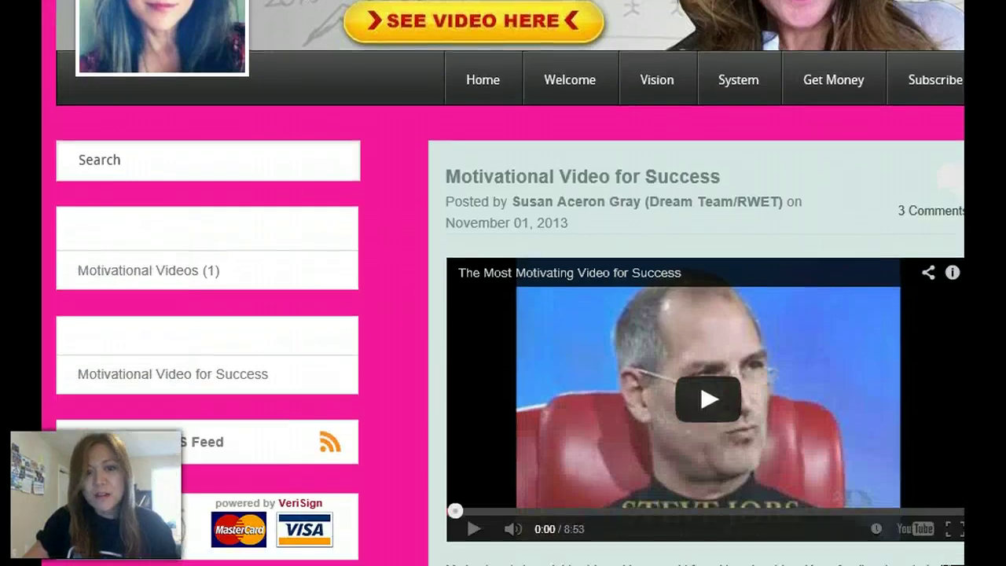
pyautogui.scroll(2, 503, 314)
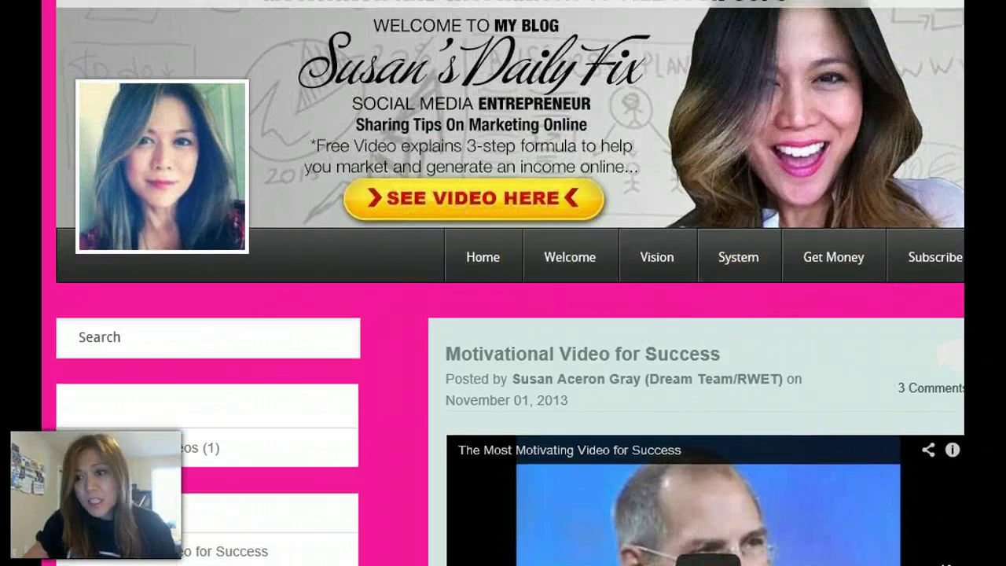
pyautogui.scroll(7, 503, 283)
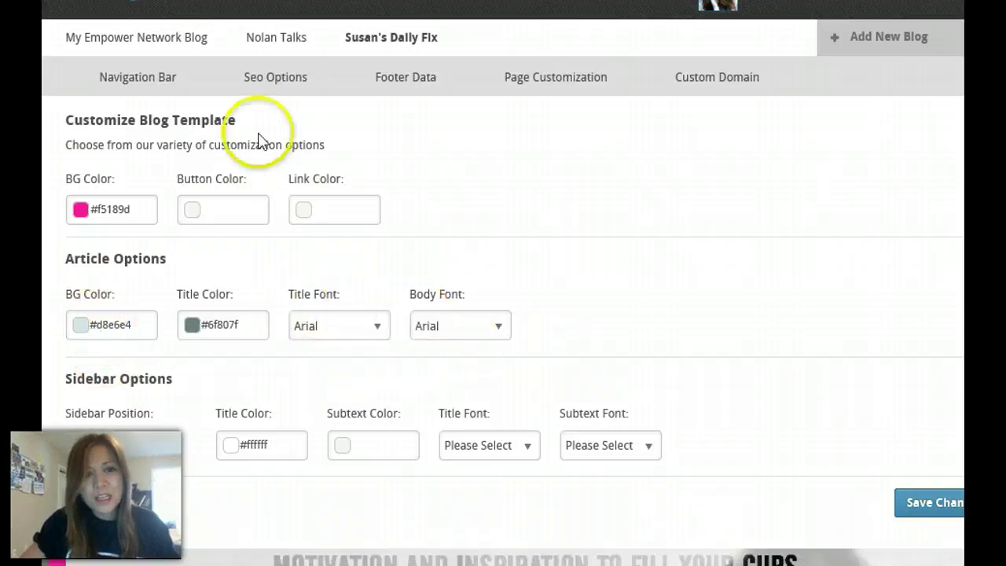
# - Move from Seo Options to Footer Data to see support text, 2013-2014 copyright and footer links
pyautogui.click(268, 88)
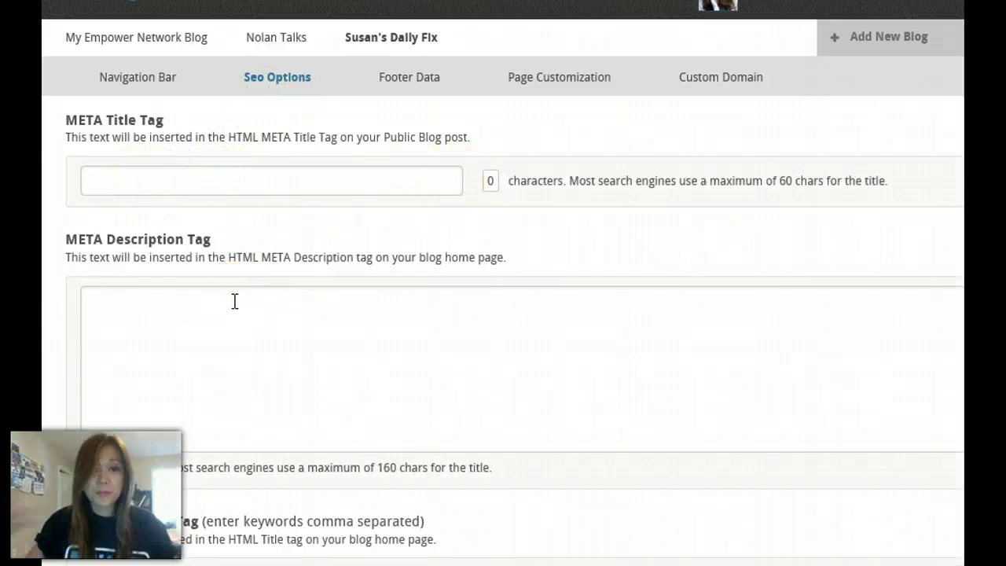
pyautogui.click(386, 79)
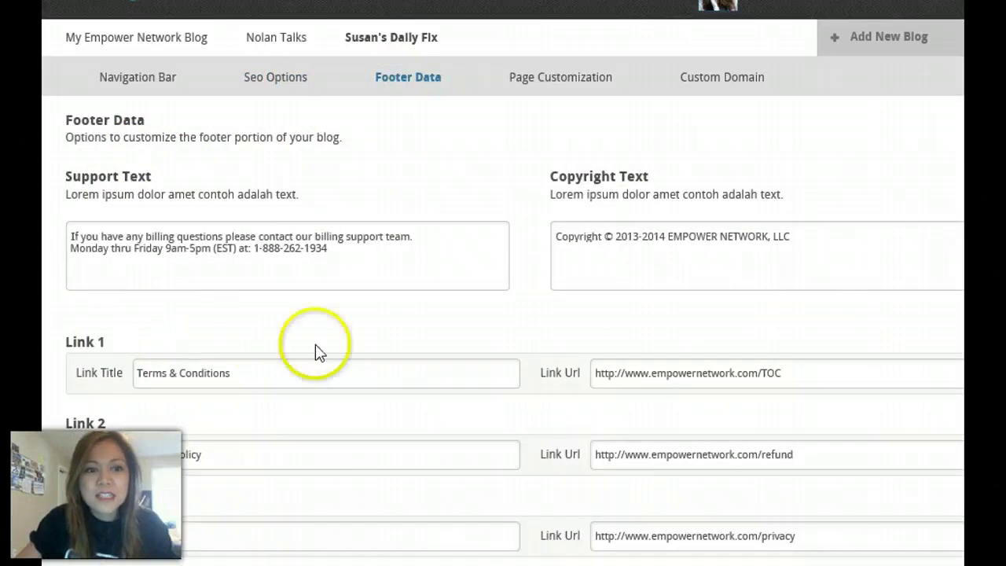
# - Check the footer links in the live blog preview, then switch to Page Customization
pyautogui.scroll(-15, 503, 282)
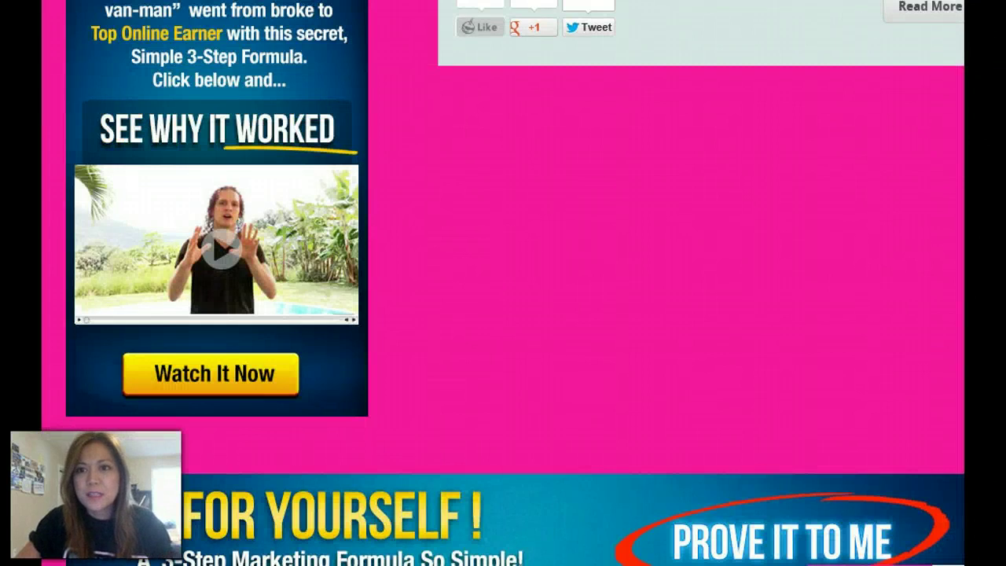
pyautogui.scroll(-2, 503, 283)
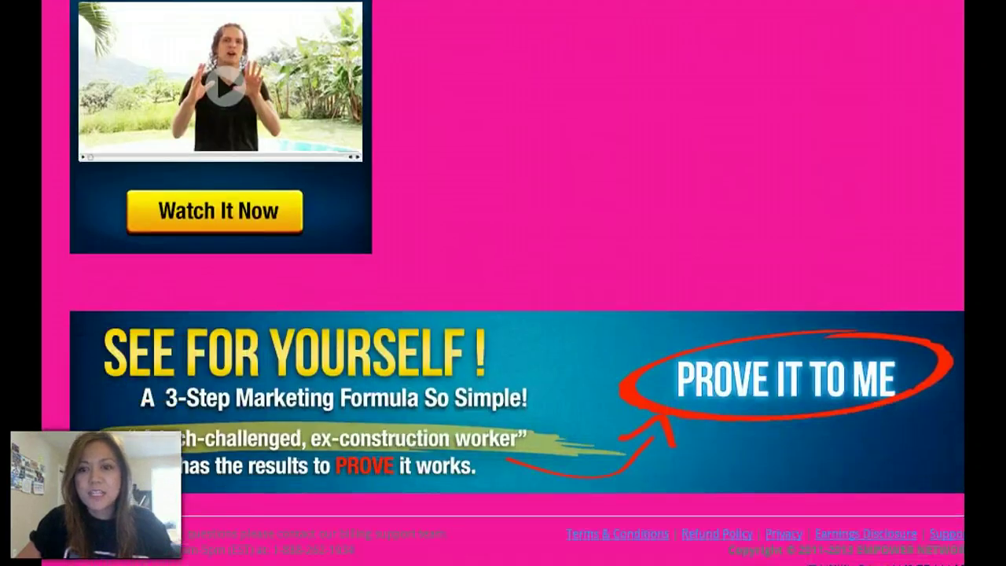
pyautogui.scroll(15, 503, 283)
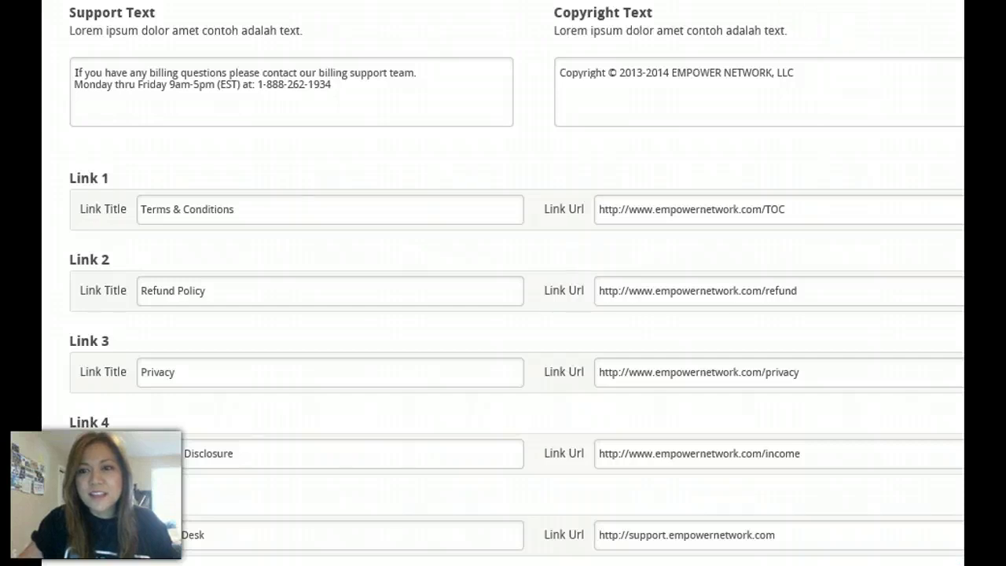
pyautogui.scroll(5, 545, 218)
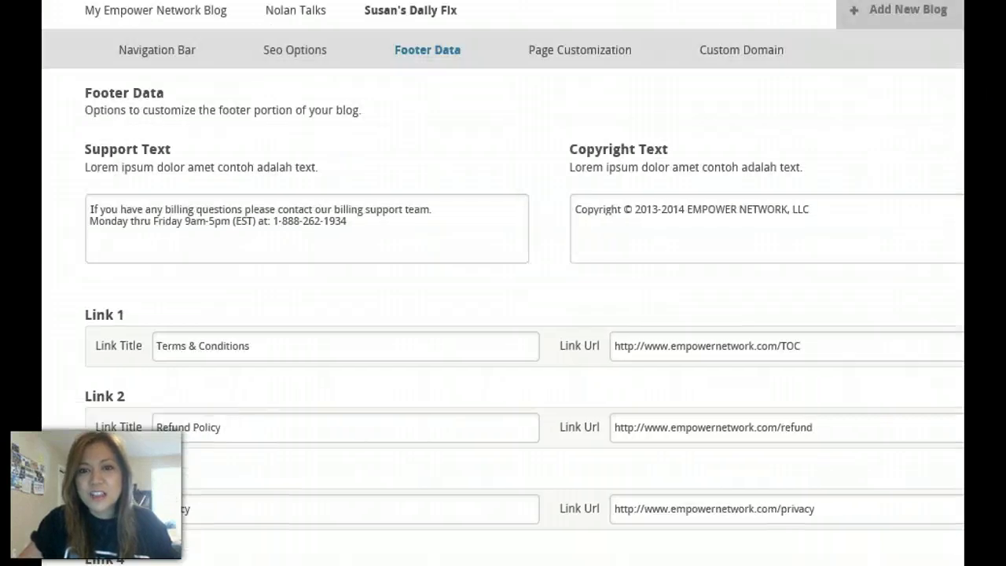
pyautogui.click(613, 85)
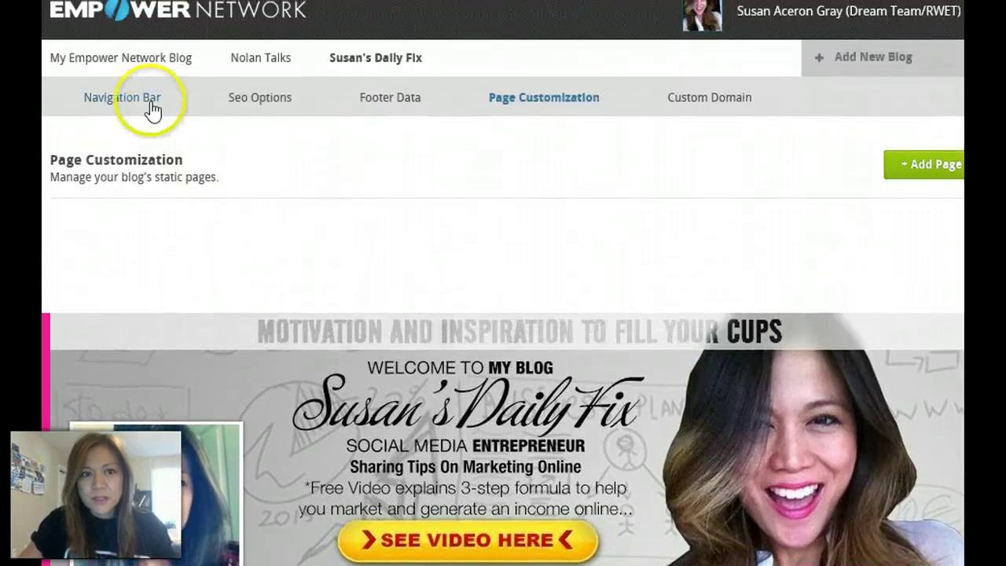
# - Show the Navigation Bar settings, keep Home checked, and select the Subscribe link's Link 1 Title field
pyautogui.click(151, 101)
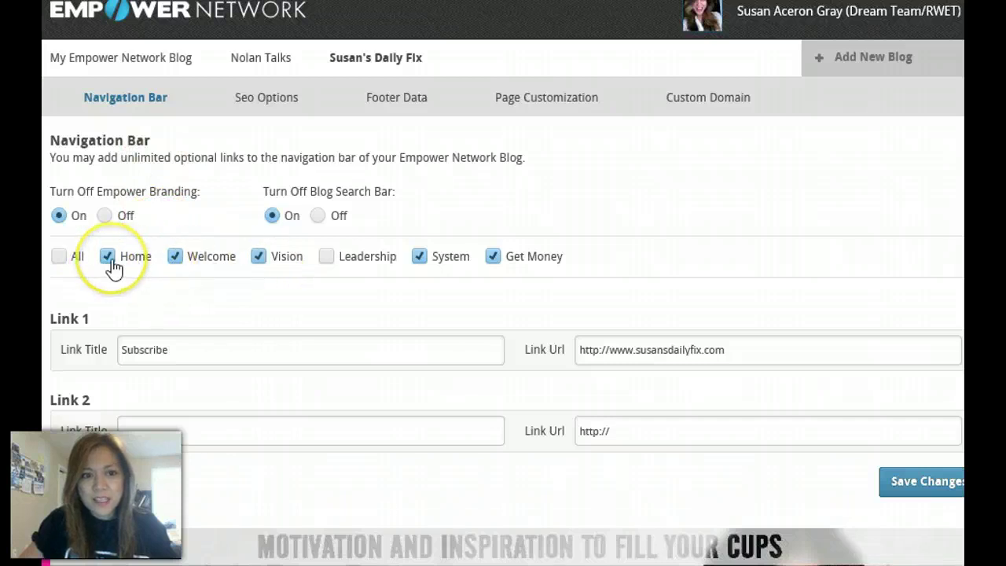
pyautogui.click(108, 257)
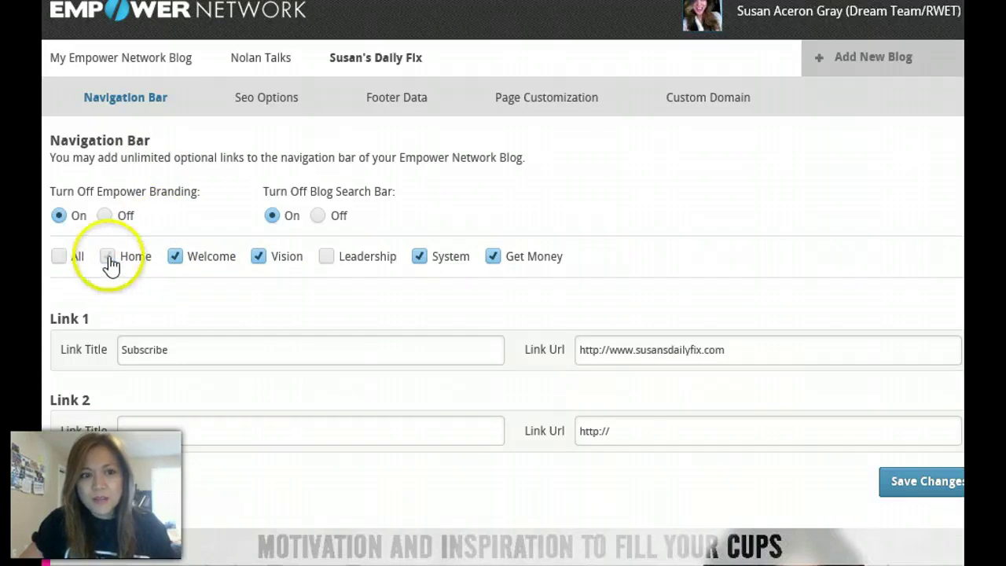
pyautogui.click(110, 258)
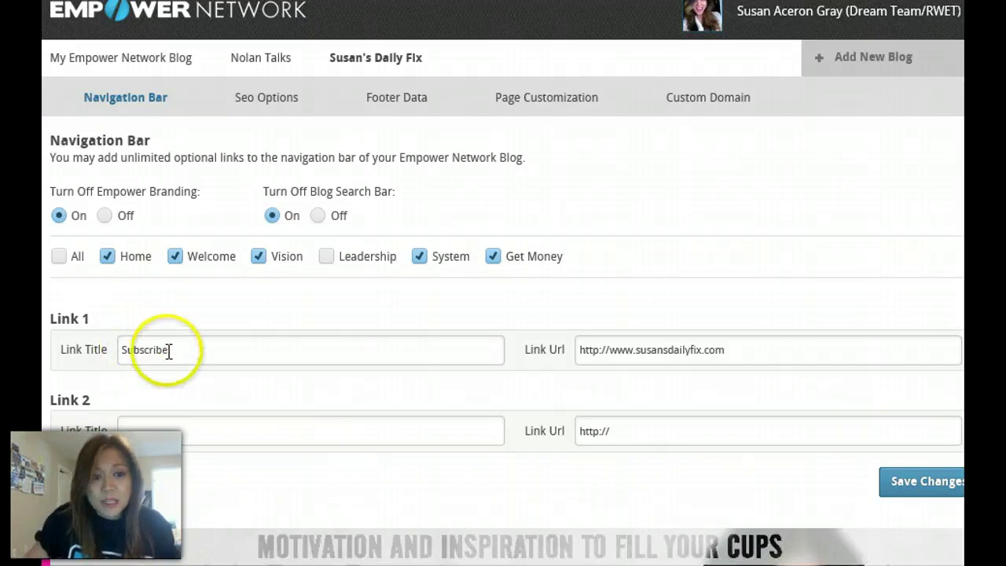
pyautogui.click(122, 350)
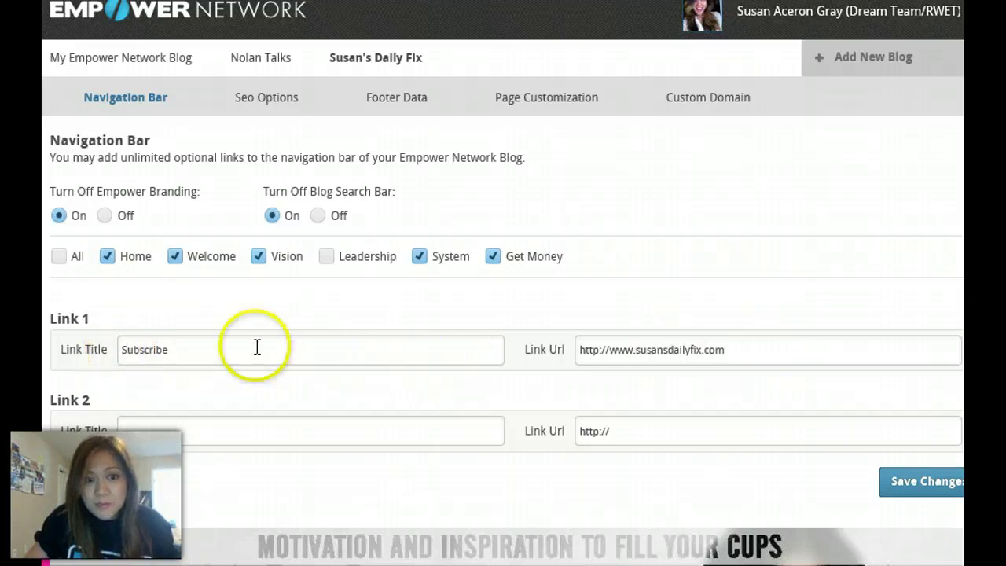